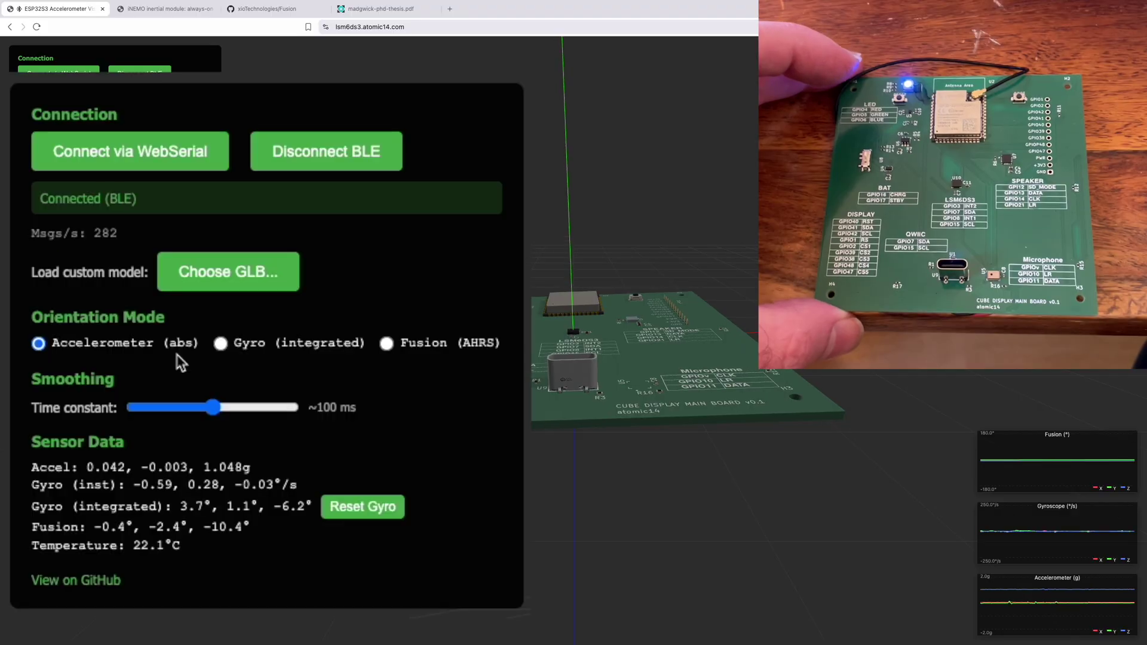
# Switch to gyro-integrated orientation and reset the gyro angles twice to clear the drift
pyautogui.click(220, 344)
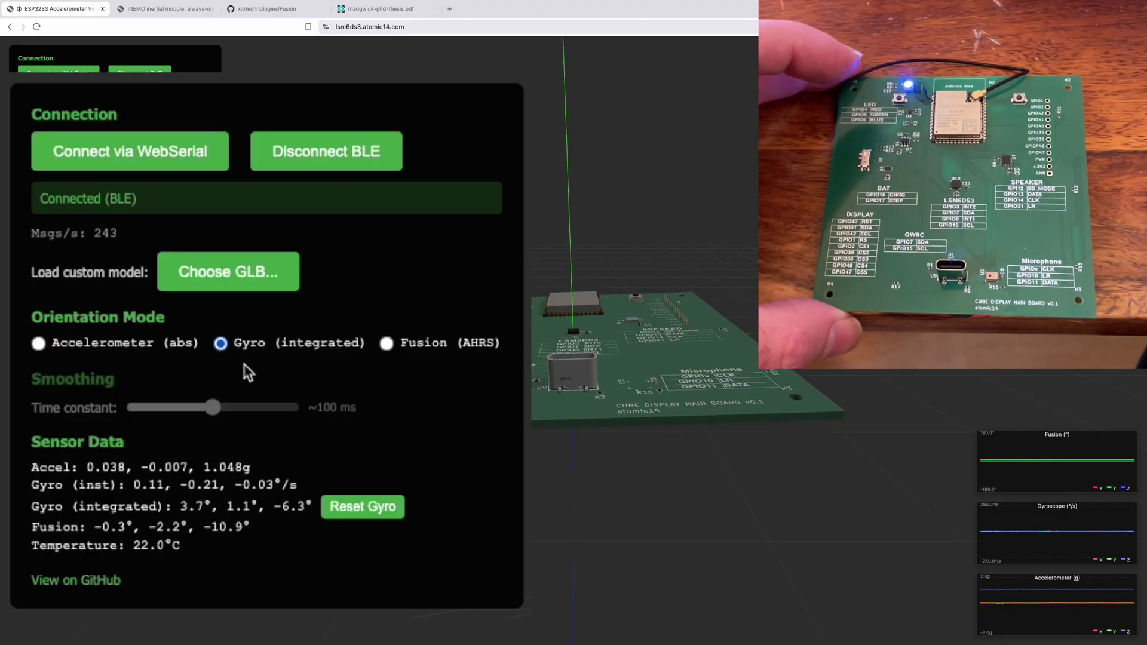
pyautogui.click(354, 514)
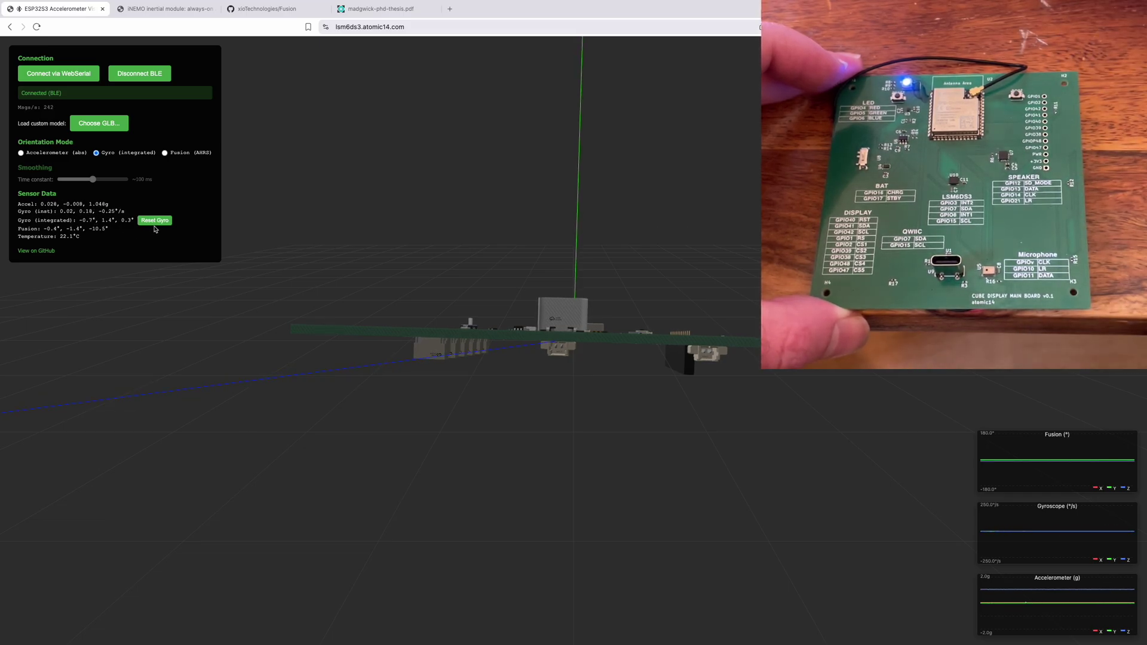
pyautogui.click(156, 222)
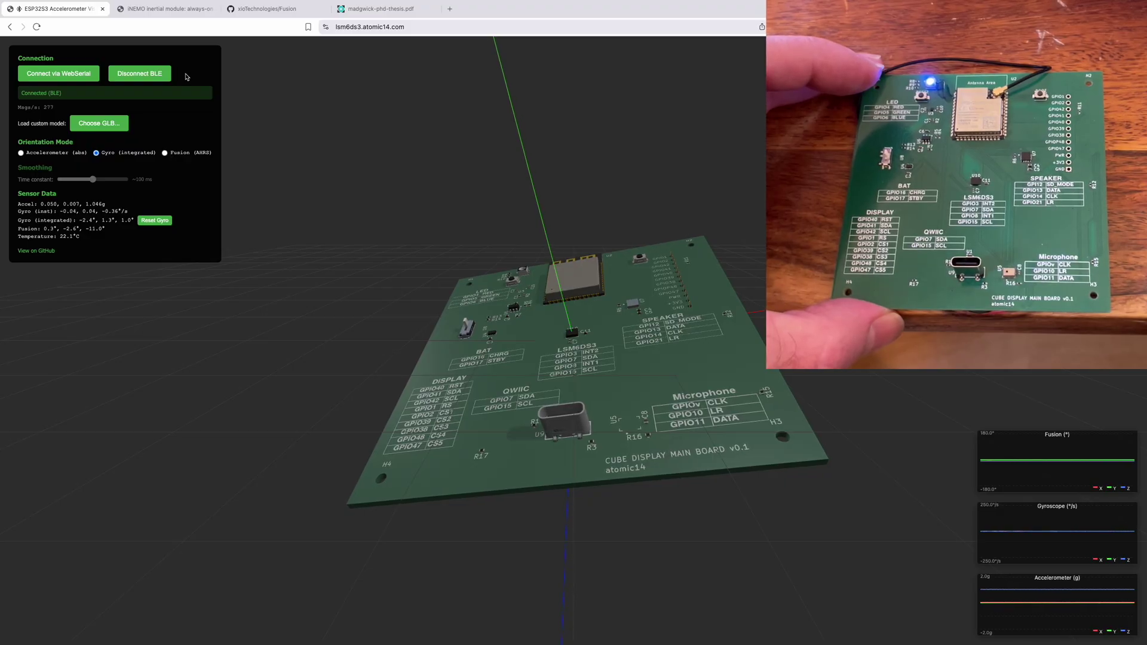
# Scroll through the xioTechnologies/Fusion library README on GitHub
pyautogui.click(267, 8)
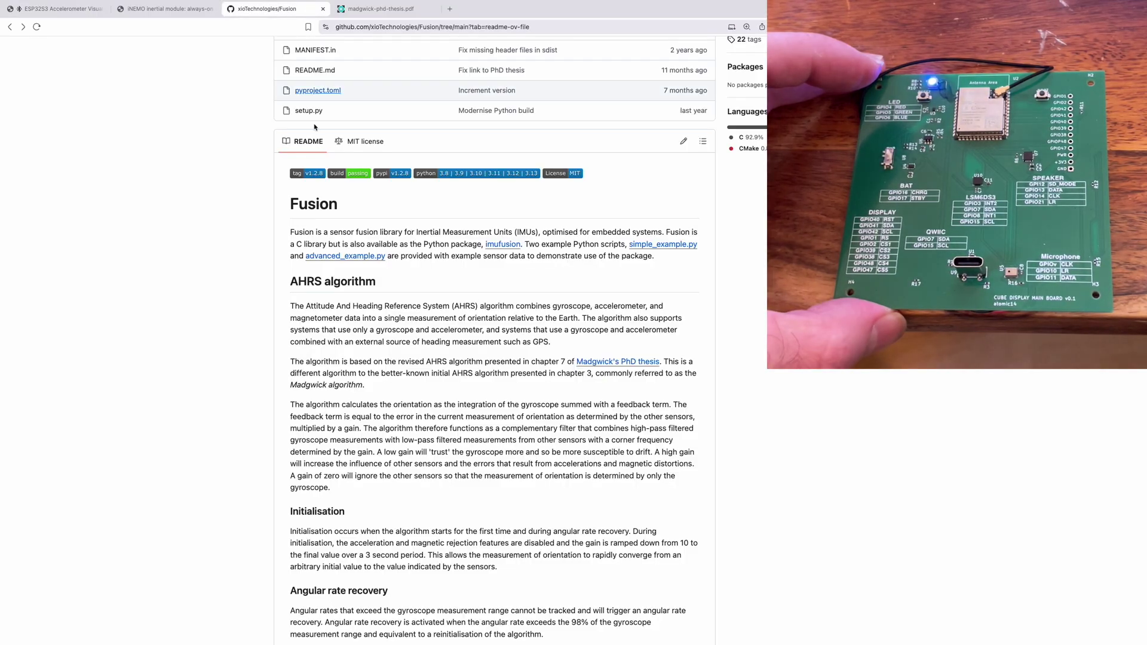
pyautogui.scroll(4, 366, 205)
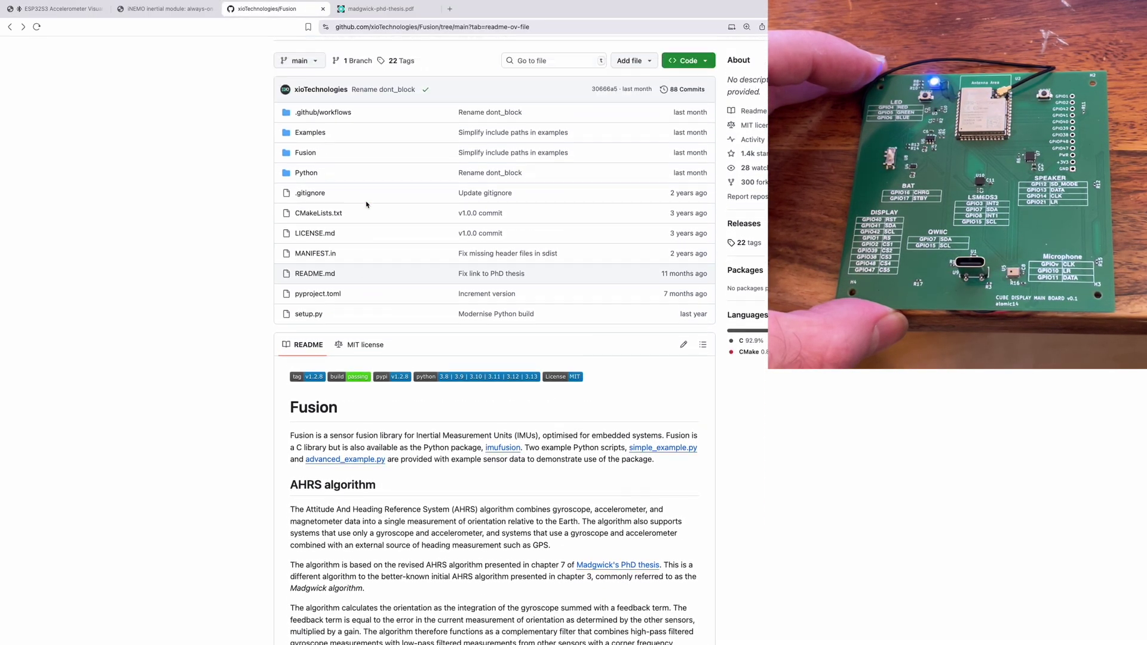
pyautogui.scroll(-3, 366, 205)
pyautogui.scroll(-1, 367, 205)
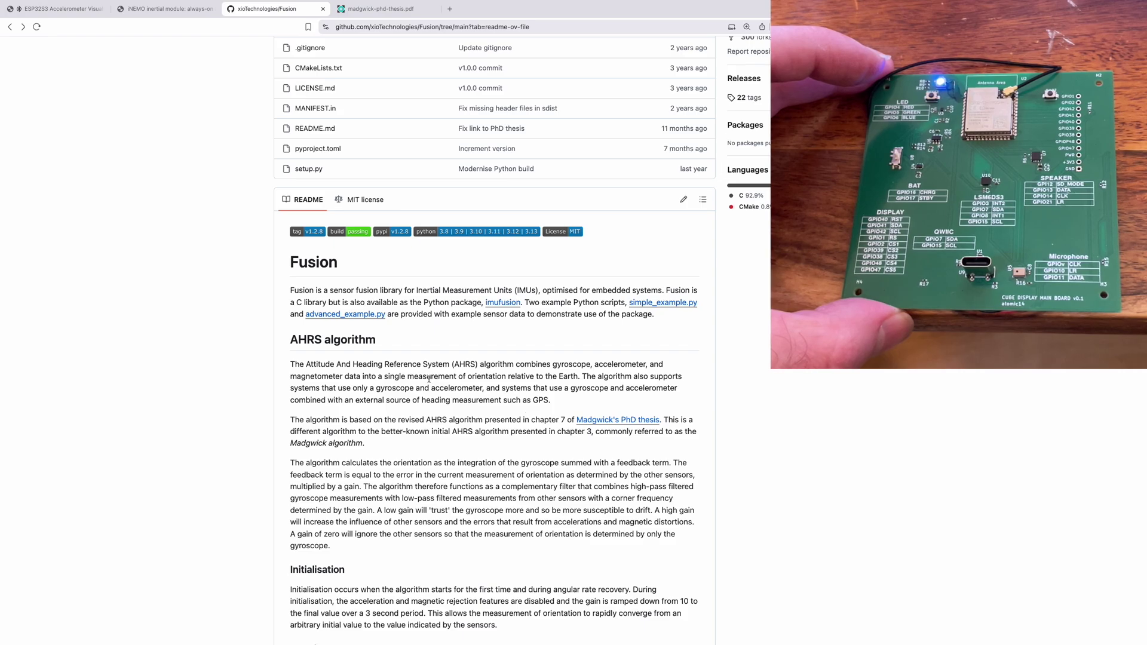
# Skim Madgwick's PhD thesis PDF, then return via the Fusion README to the visualizer
pyautogui.click(388, 9)
pyautogui.scroll(-10, 476, 239)
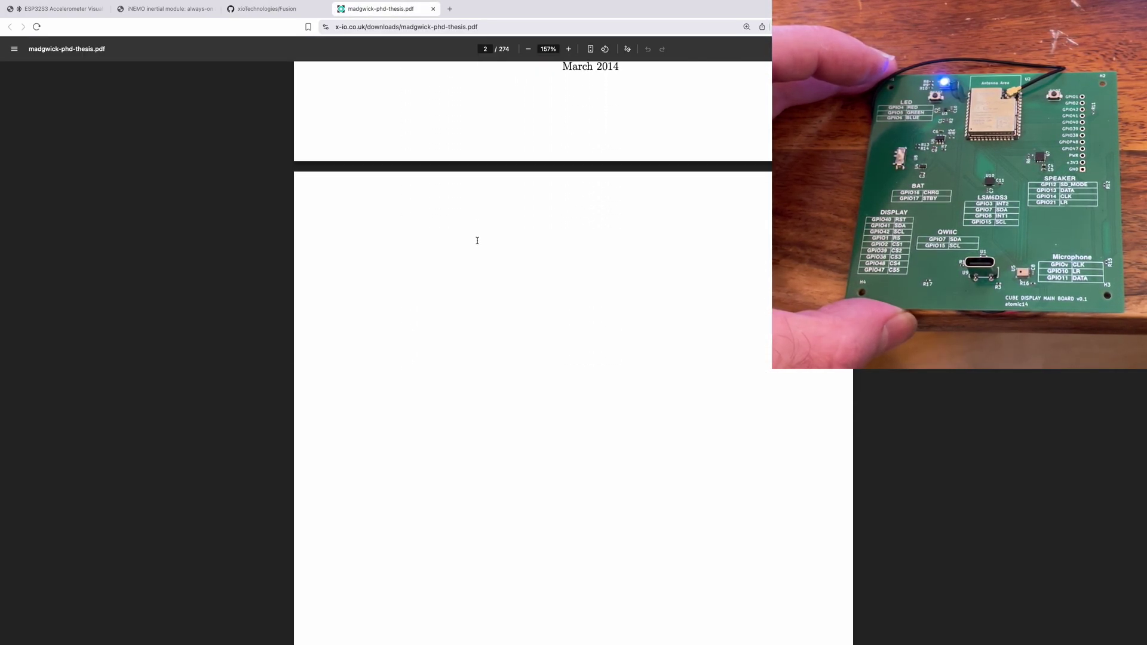
pyautogui.scroll(10, 476, 237)
pyautogui.click(263, 9)
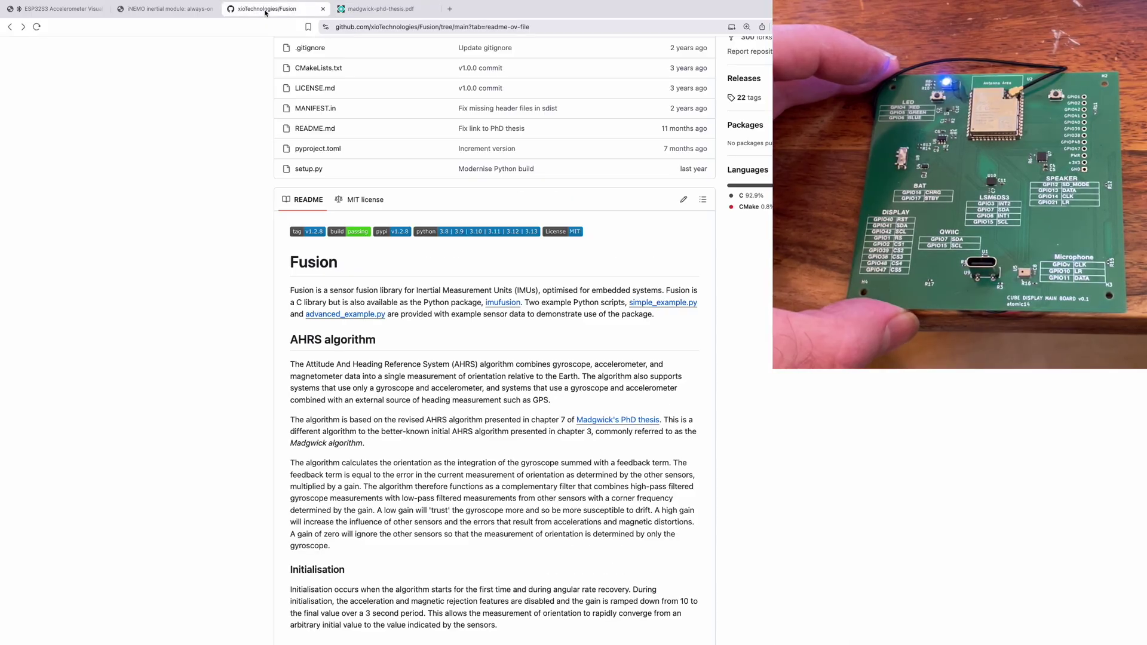
pyautogui.click(80, 9)
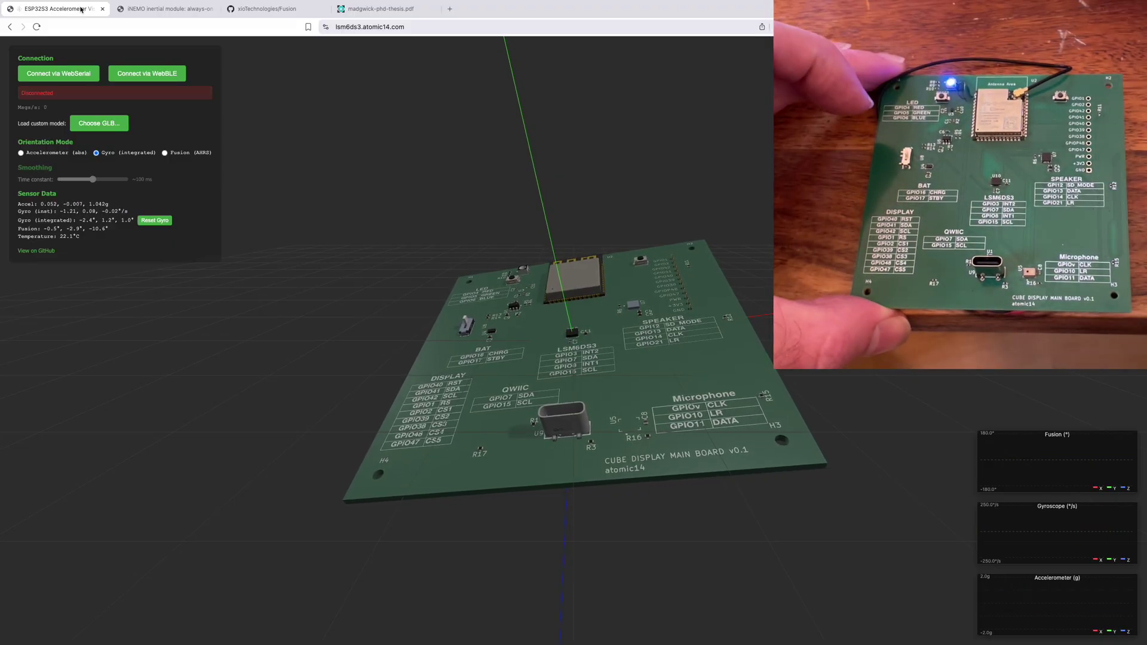
# Reconnect to the ESP32IMU_v1 board over WebBLE by selecting and pairing it
pyautogui.click(137, 74)
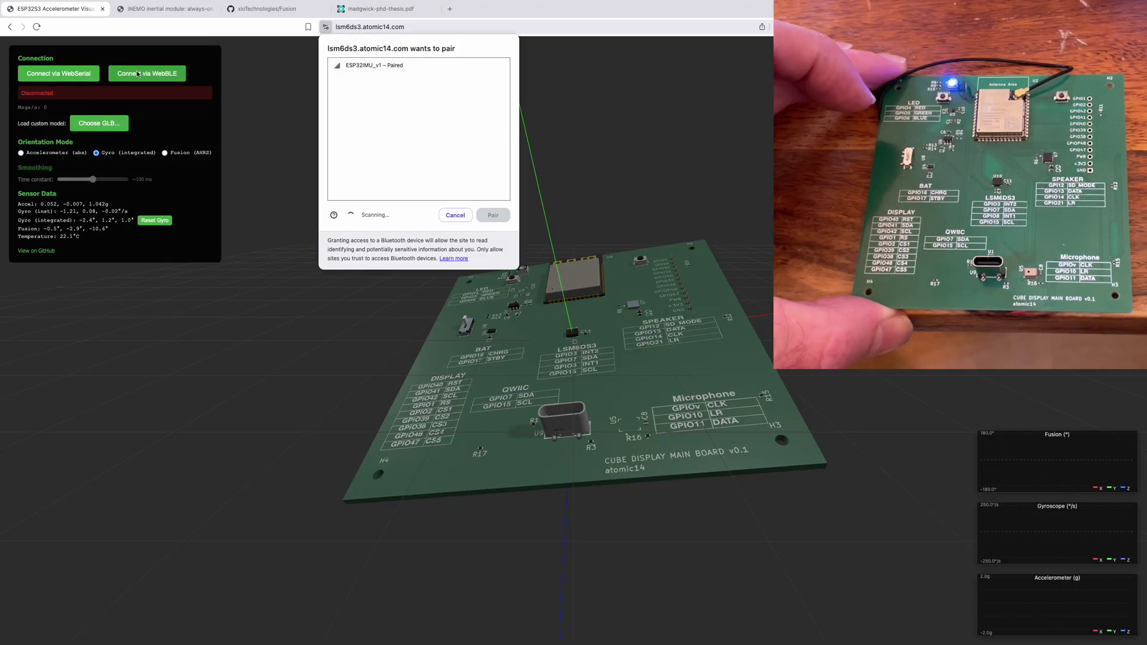
pyautogui.click(347, 71)
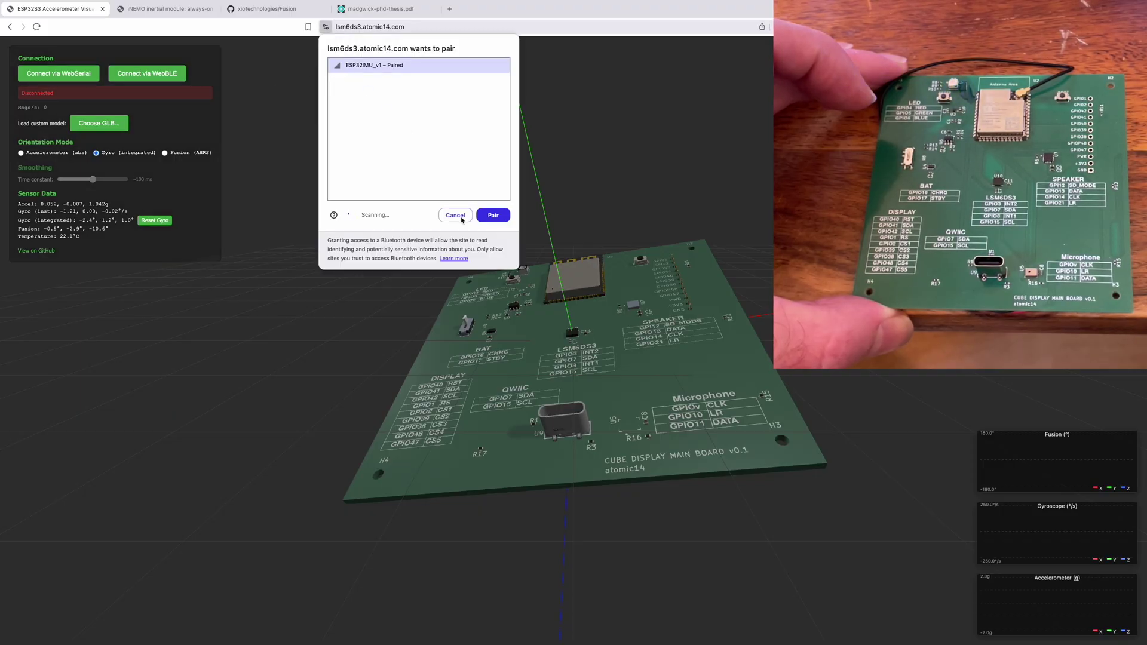
pyautogui.click(494, 216)
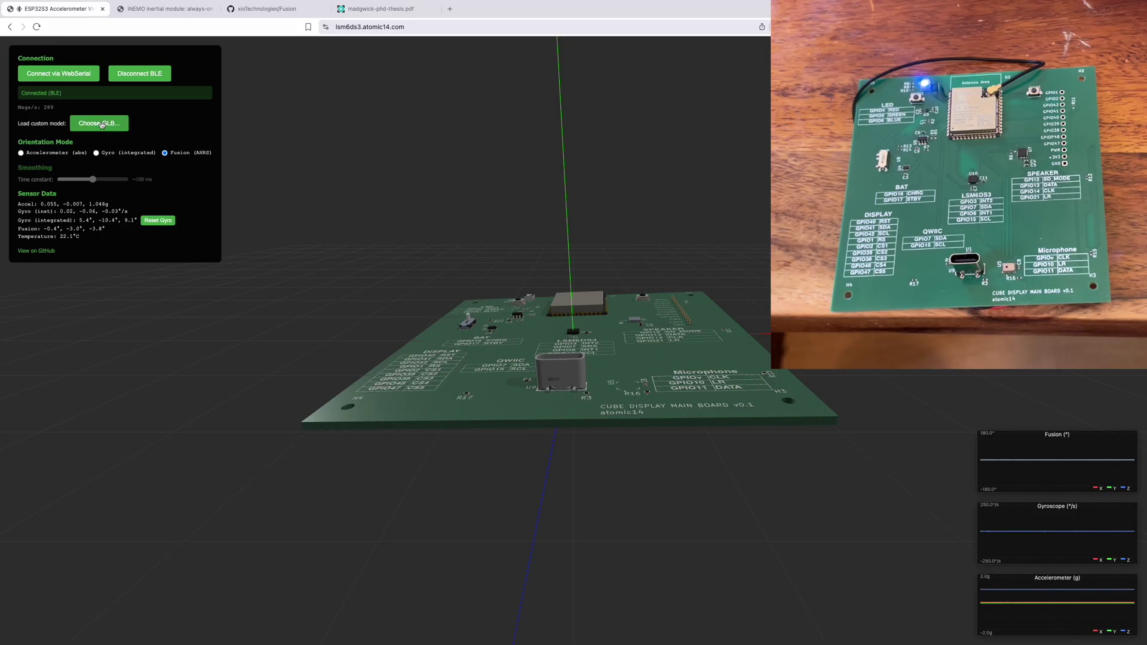
# Load teapot.glb from the models folder as the custom 3D model
pyautogui.click(102, 124)
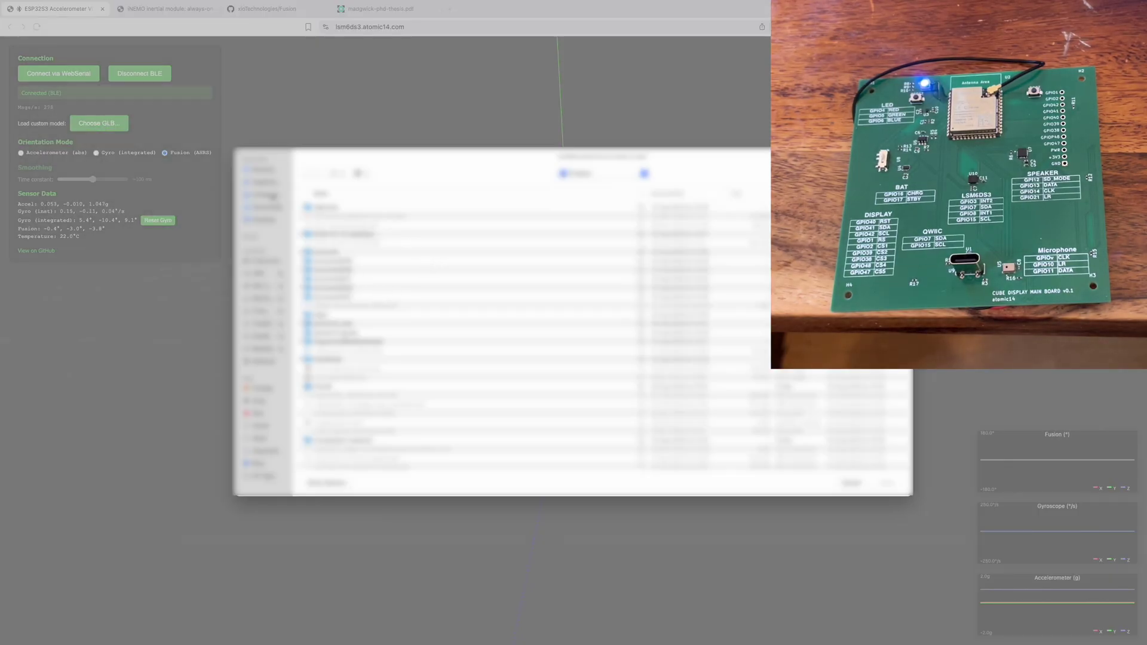
pyautogui.click(262, 207)
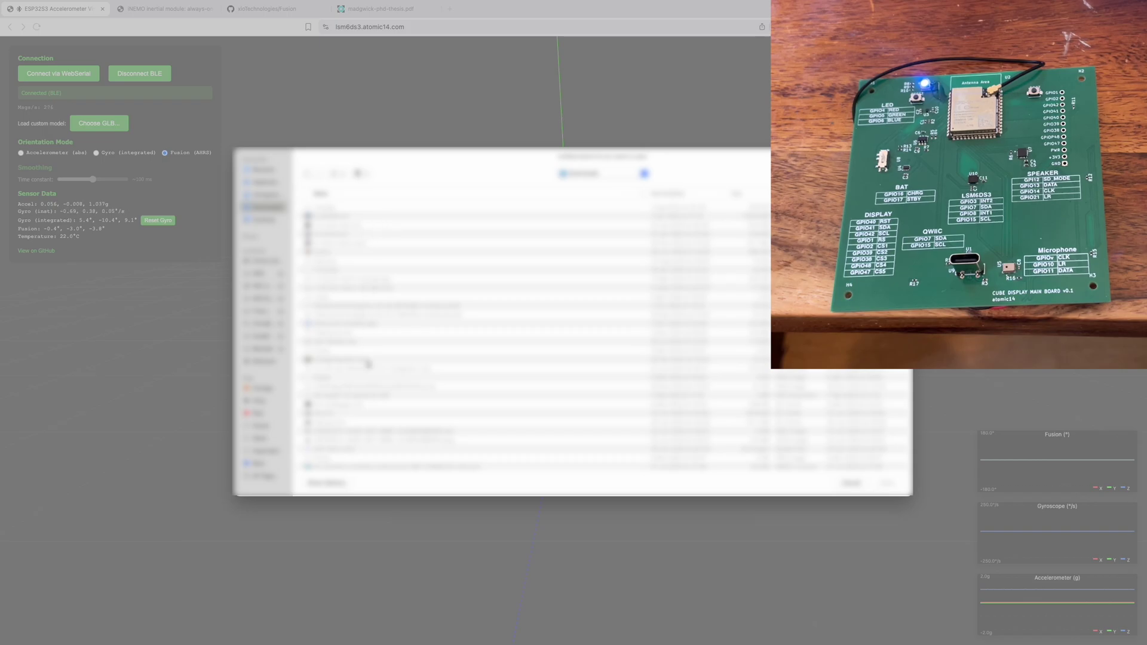
pyautogui.scroll(-5, 368, 362)
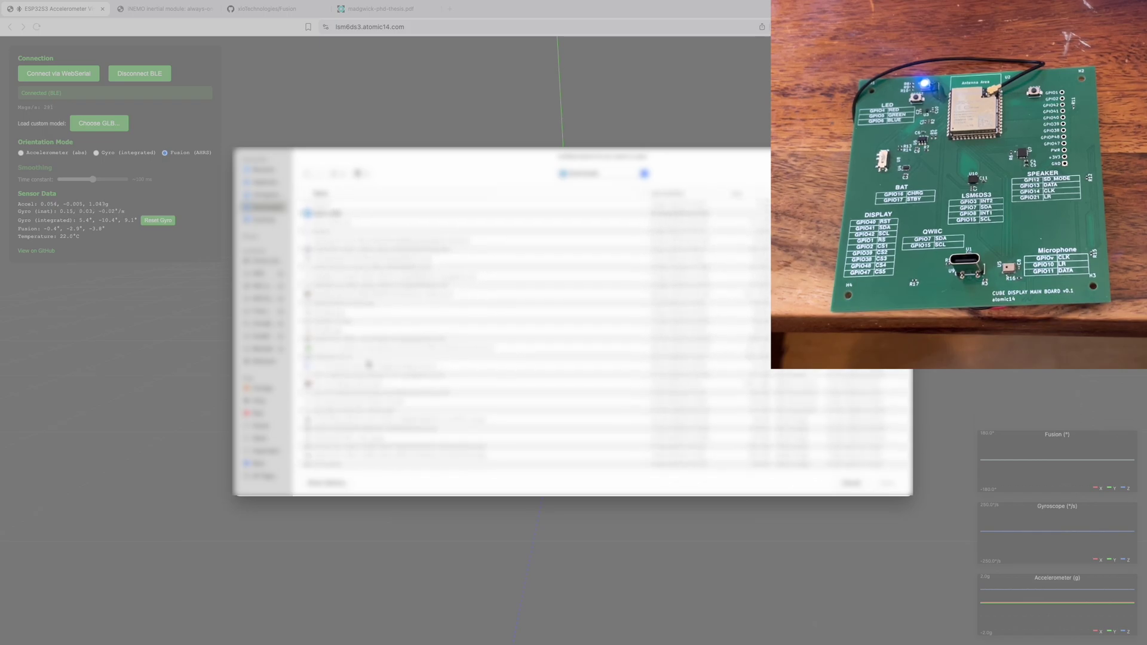
pyautogui.scroll(-4, 368, 363)
pyautogui.doubleClick(325, 235)
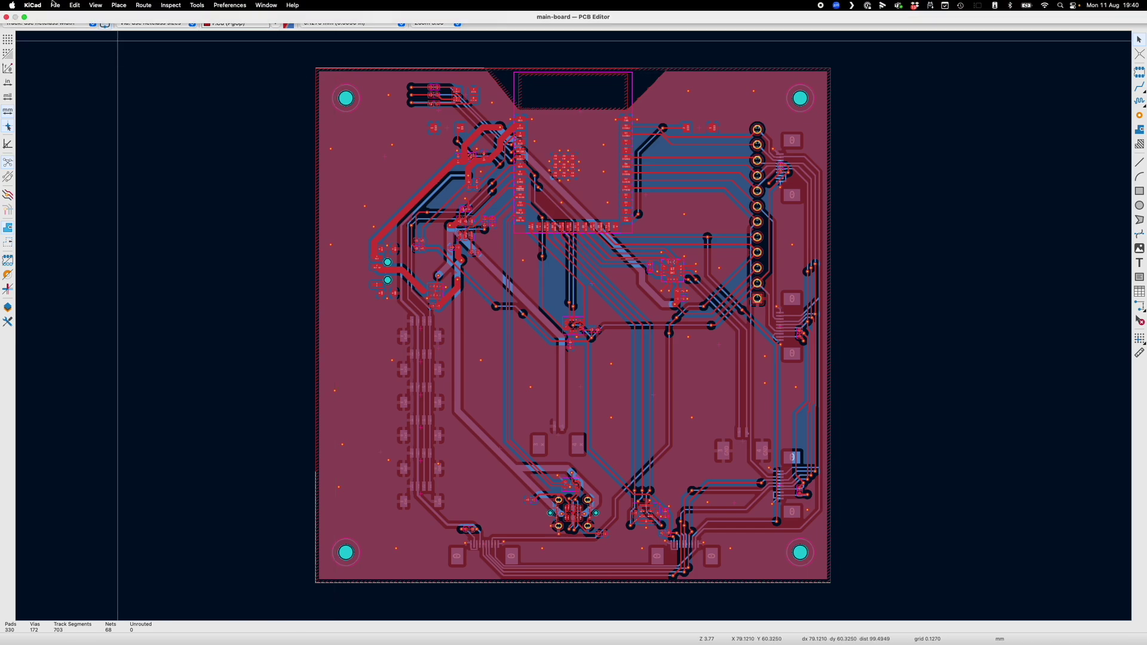
# Open KiCad's 3D model export settings and set the format to GLB (Binary glTF)
pyautogui.click(55, 6)
pyautogui.moveTo(68, 92)
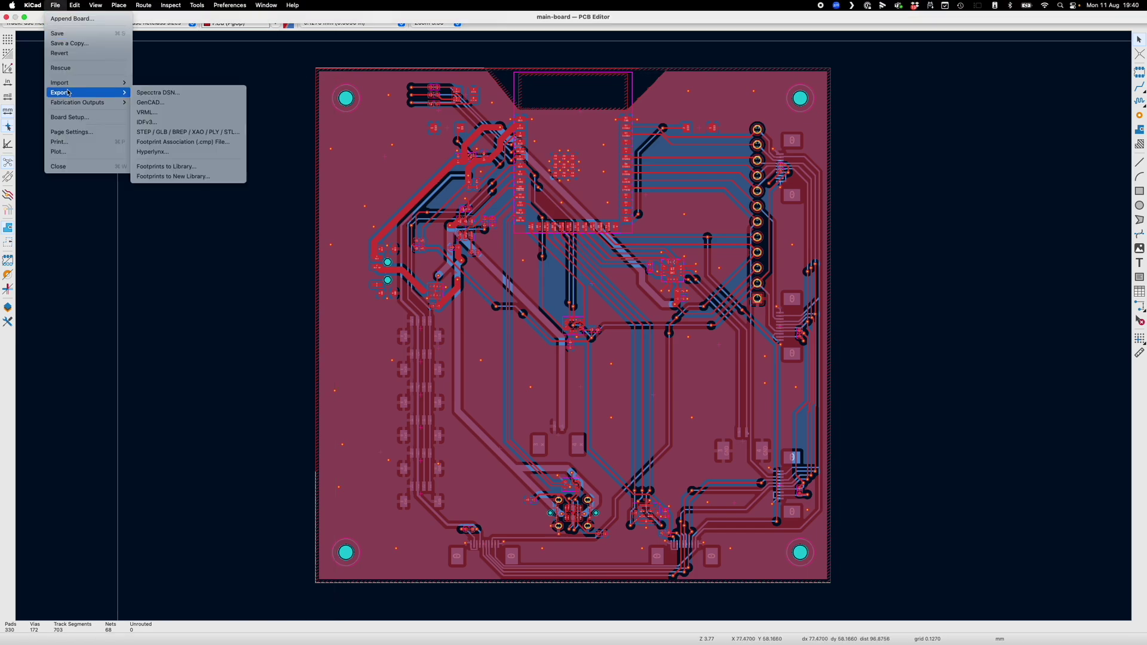
pyautogui.click(156, 132)
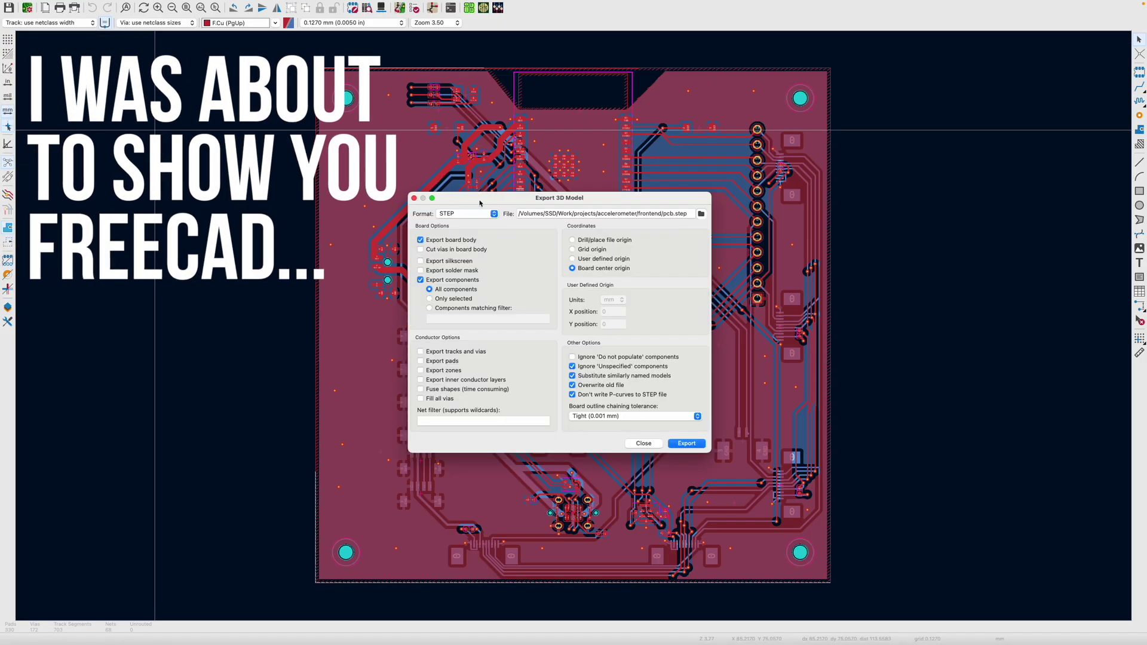
pyautogui.click(488, 215)
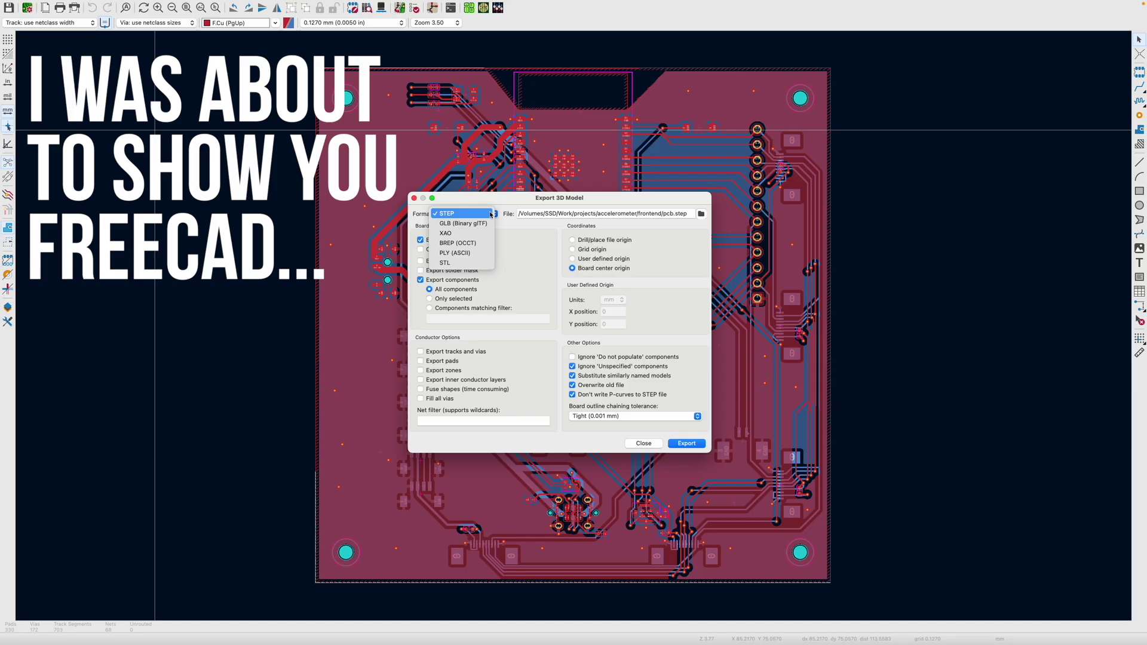
pyautogui.click(473, 224)
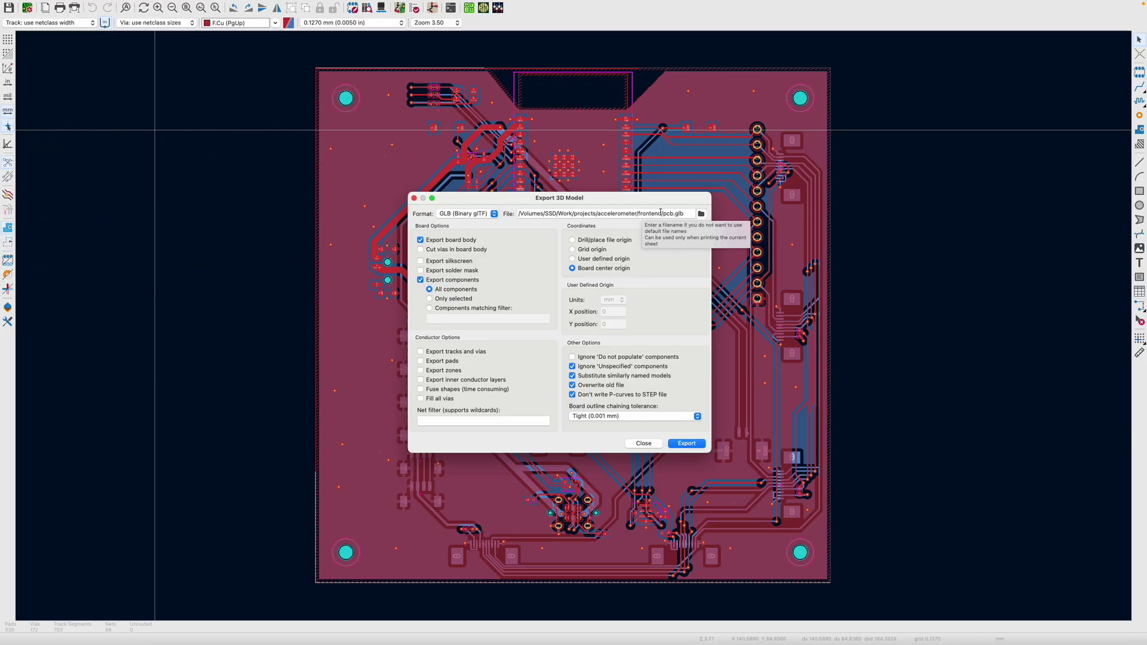
# Export the board as pcb.glb into Downloads and close the export dialogs
pyautogui.click(702, 214)
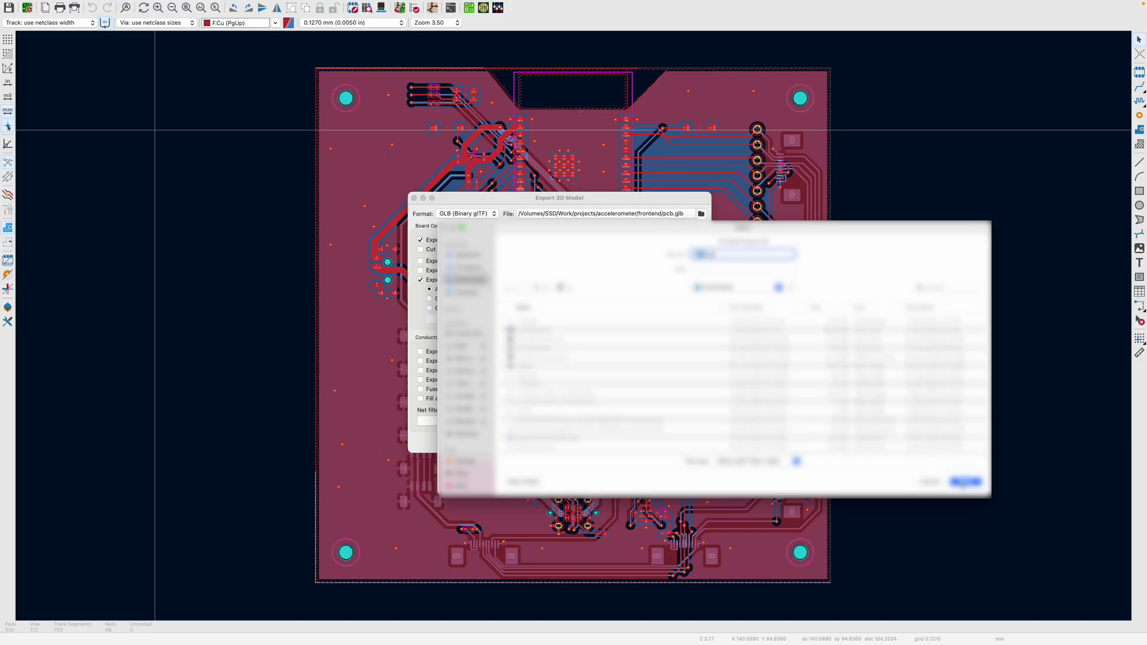
pyautogui.click(964, 481)
pyautogui.click(686, 443)
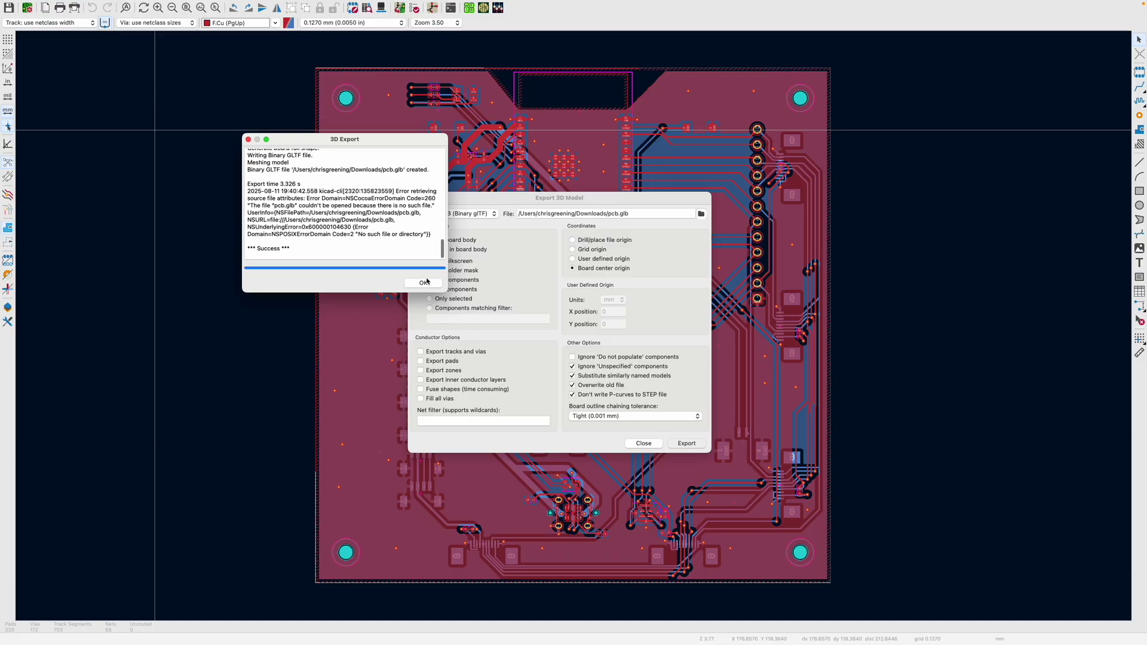
pyautogui.click(425, 282)
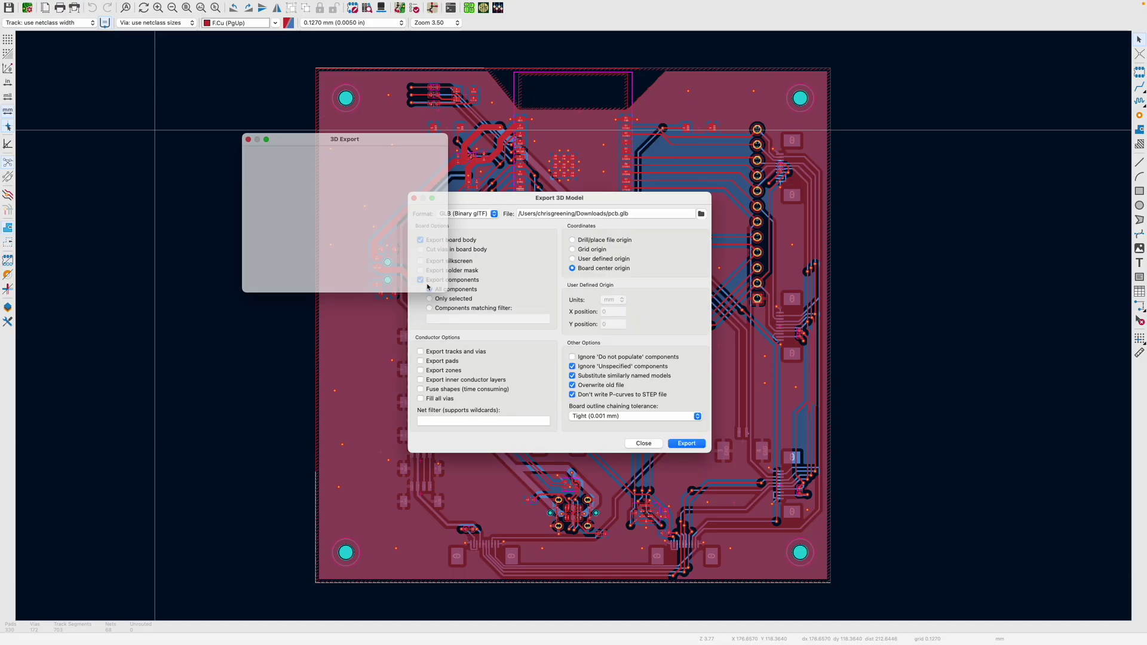
pyautogui.click(644, 444)
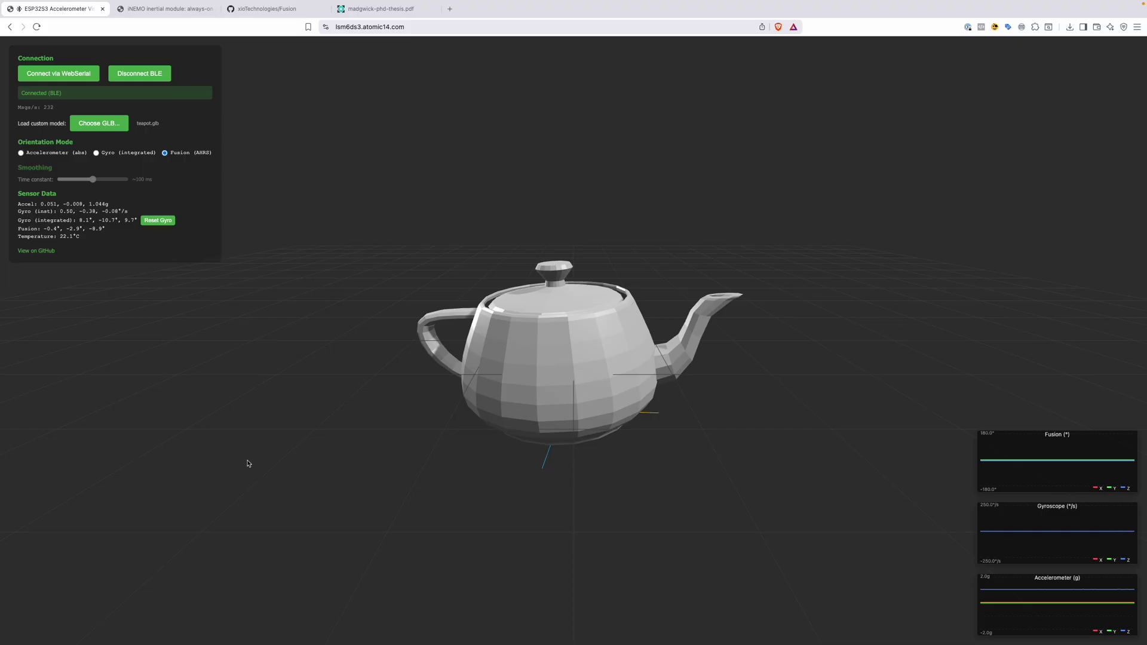
# Load the newest pcb.glb as the board model and orbit the view to inspect it
pyautogui.click(116, 126)
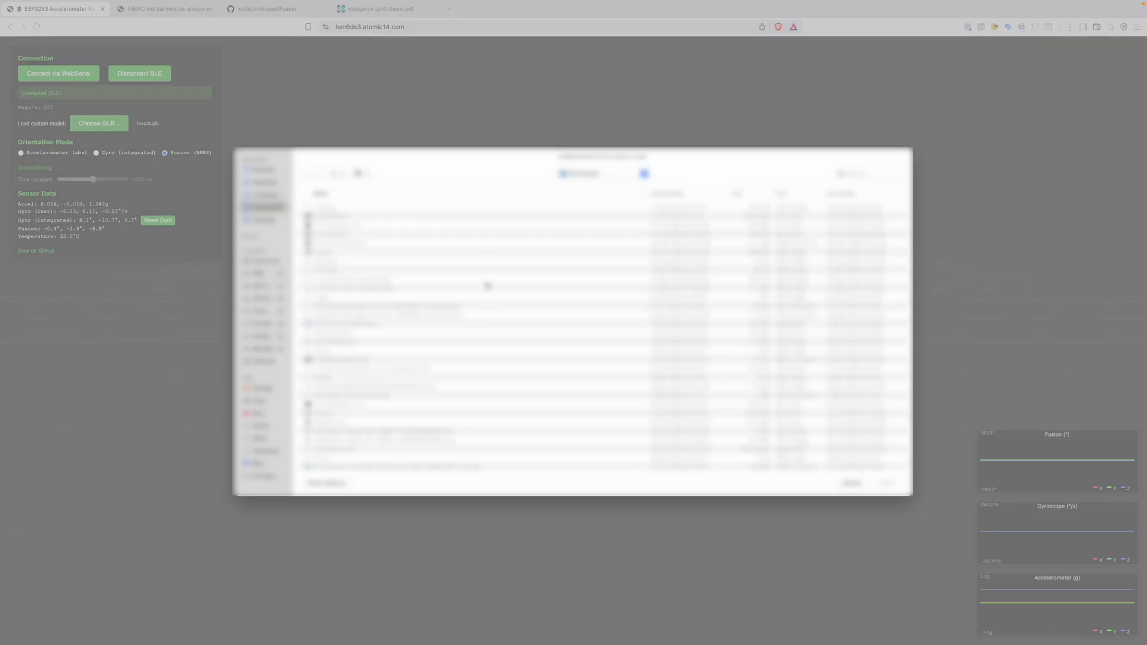
pyautogui.click(682, 195)
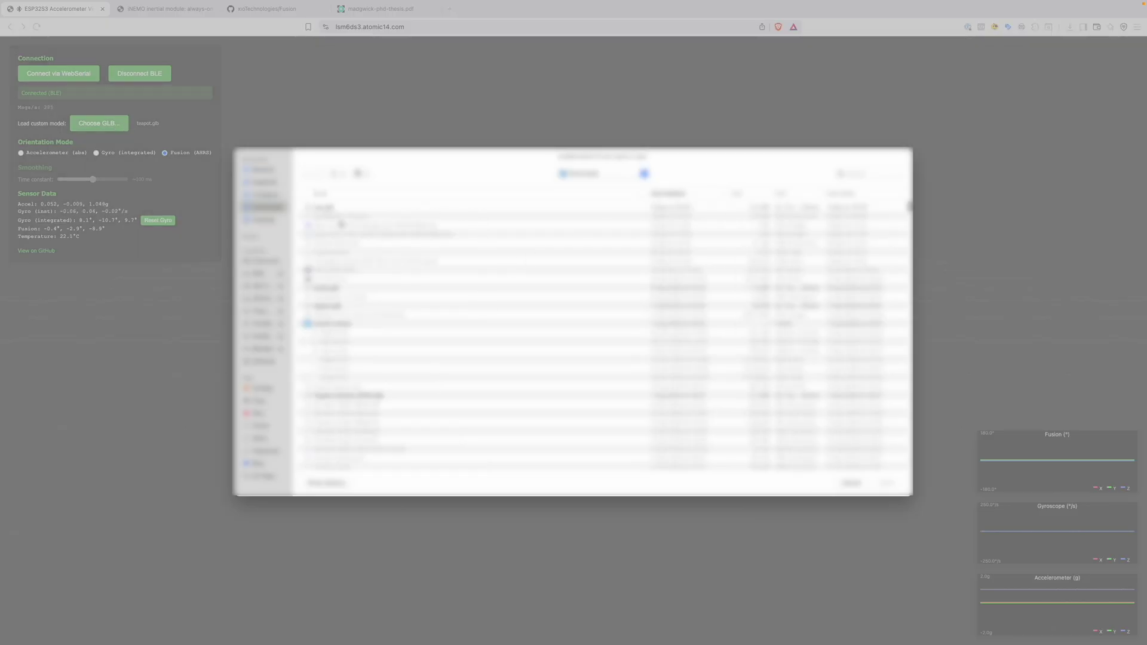
pyautogui.click(329, 207)
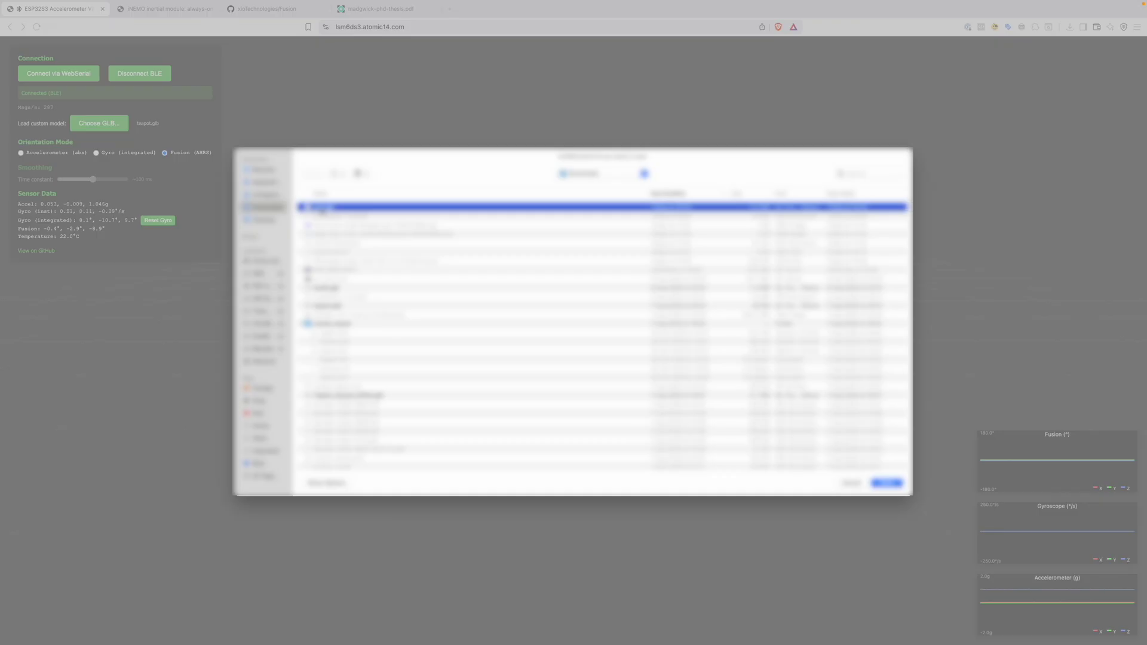
pyautogui.press('Return')
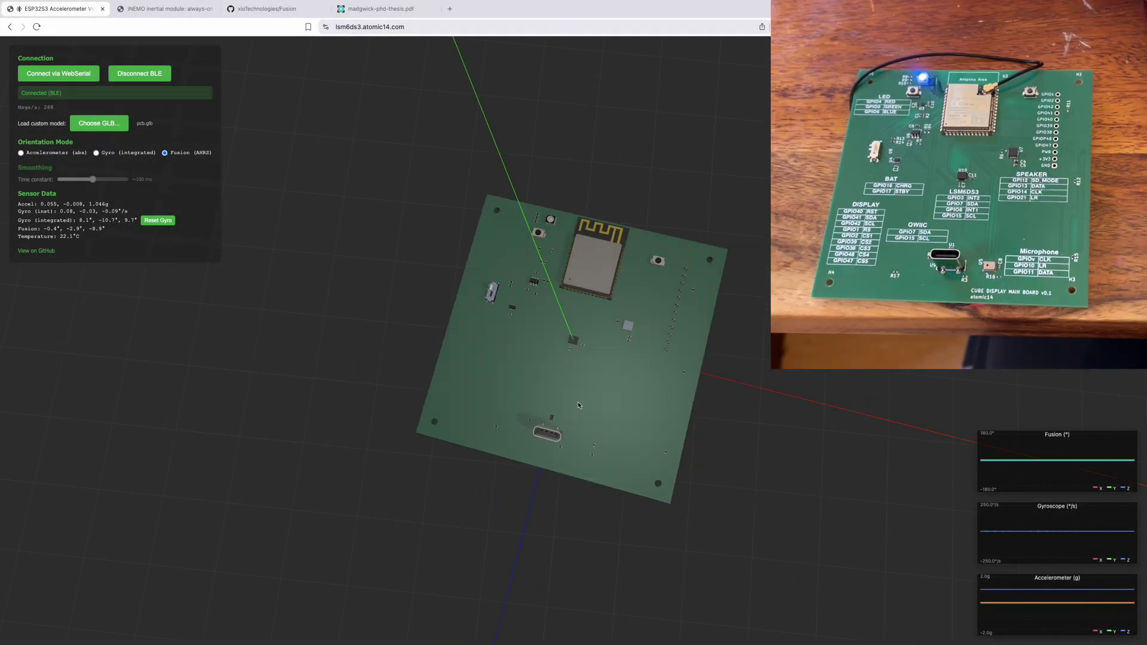
pyautogui.moveTo(587, 393); pyautogui.dragTo(595, 396)
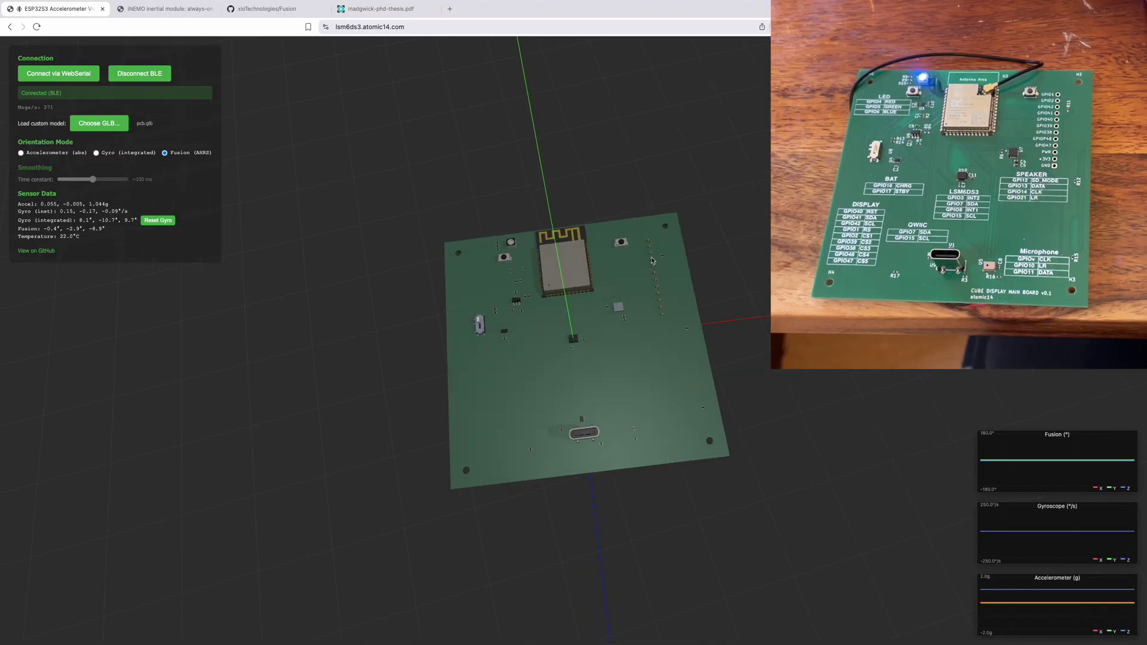
pyautogui.hotkey('ctrl', 'Right')
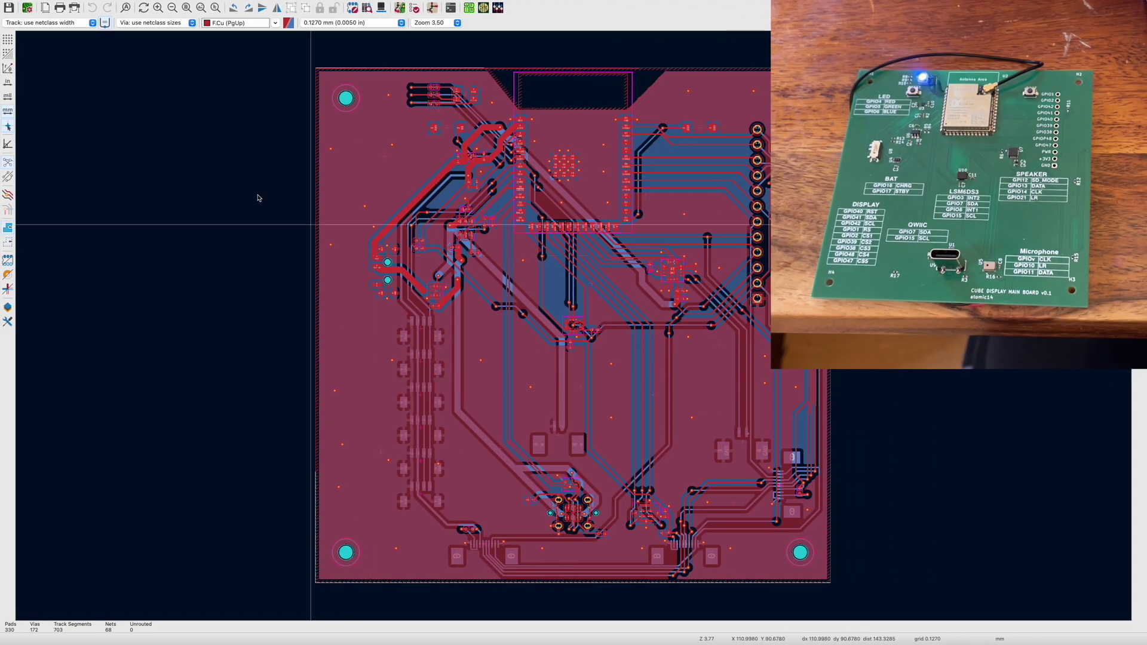
# Re-export the board as GLB with silkscreen and components, then dismiss the report
pyautogui.click(55, 5)
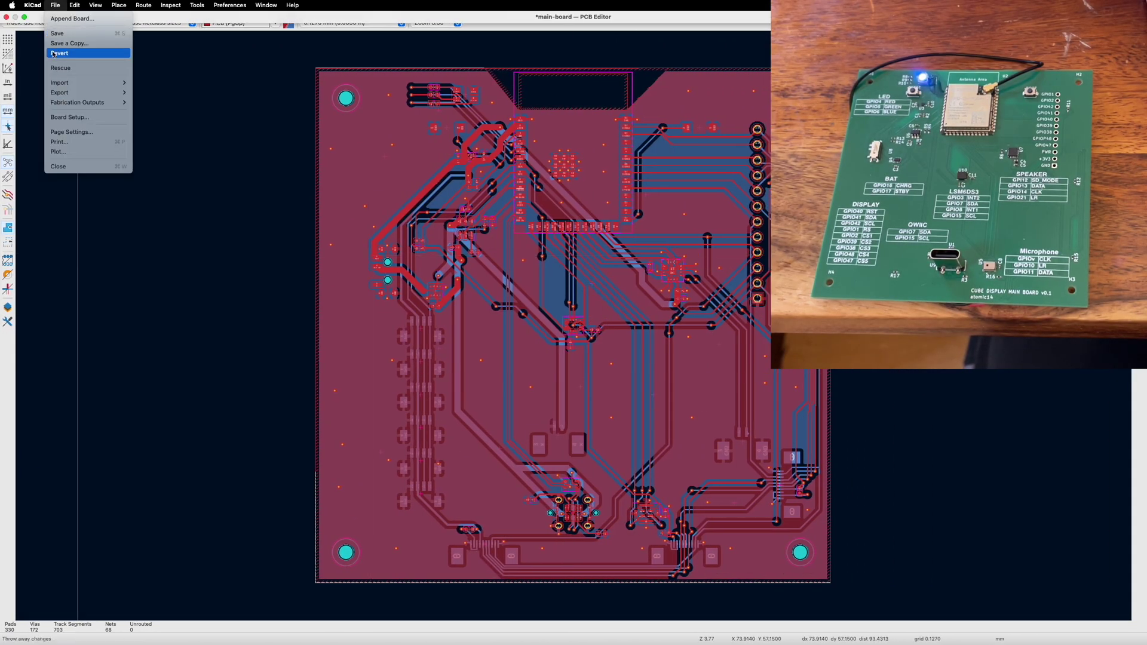
pyautogui.moveTo(66, 92)
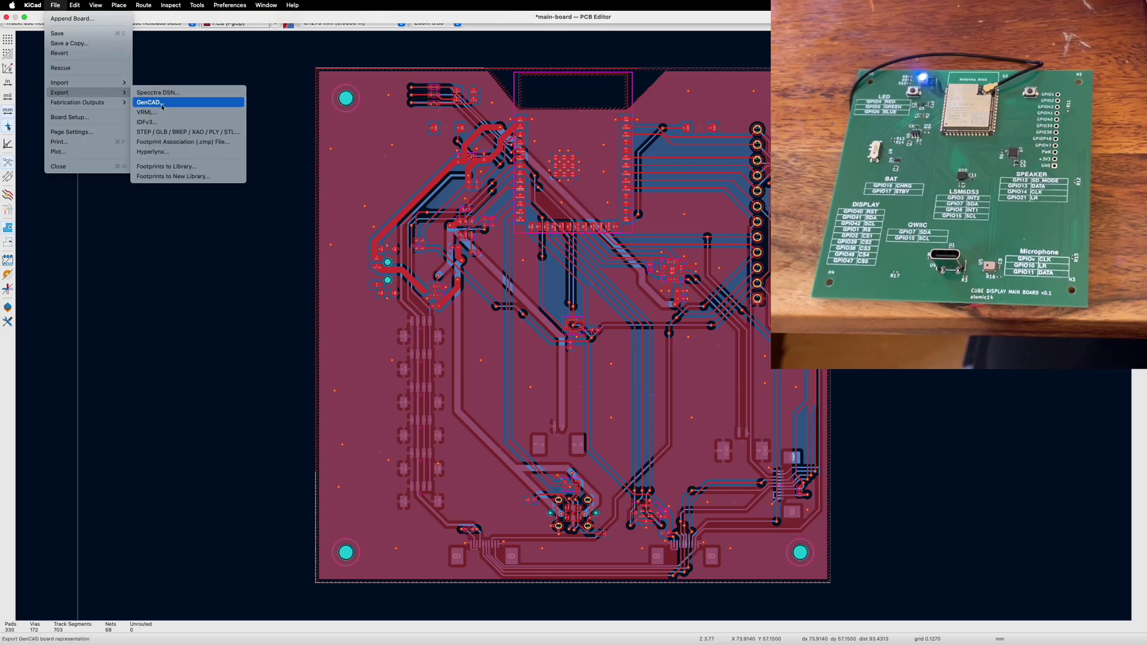
pyautogui.click(162, 132)
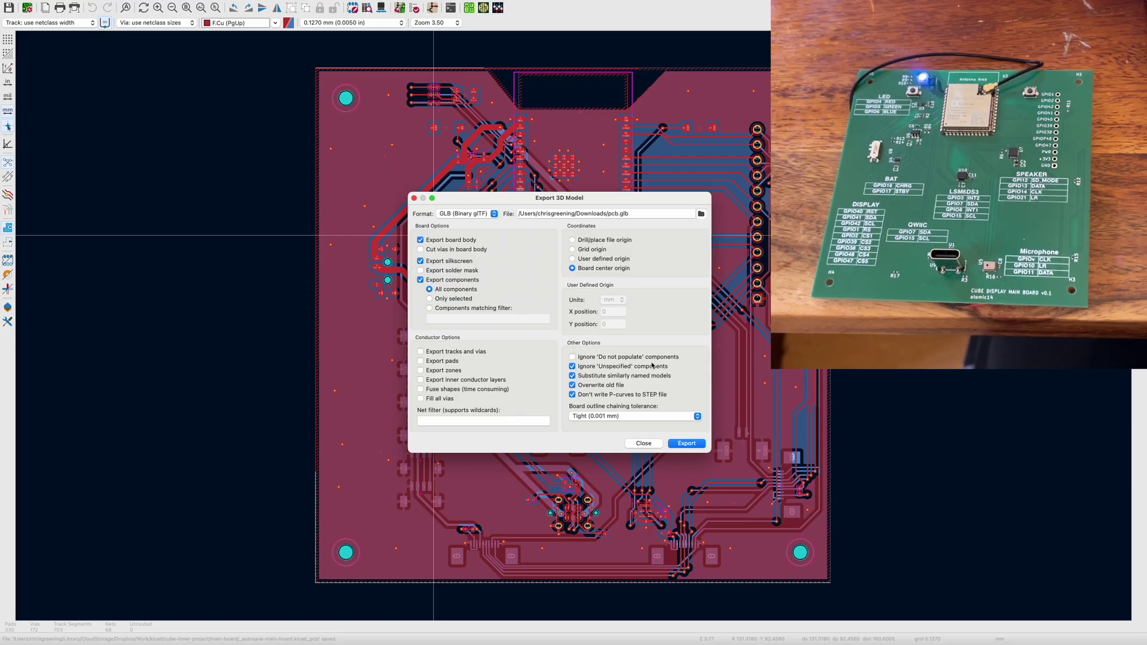
pyautogui.click(679, 445)
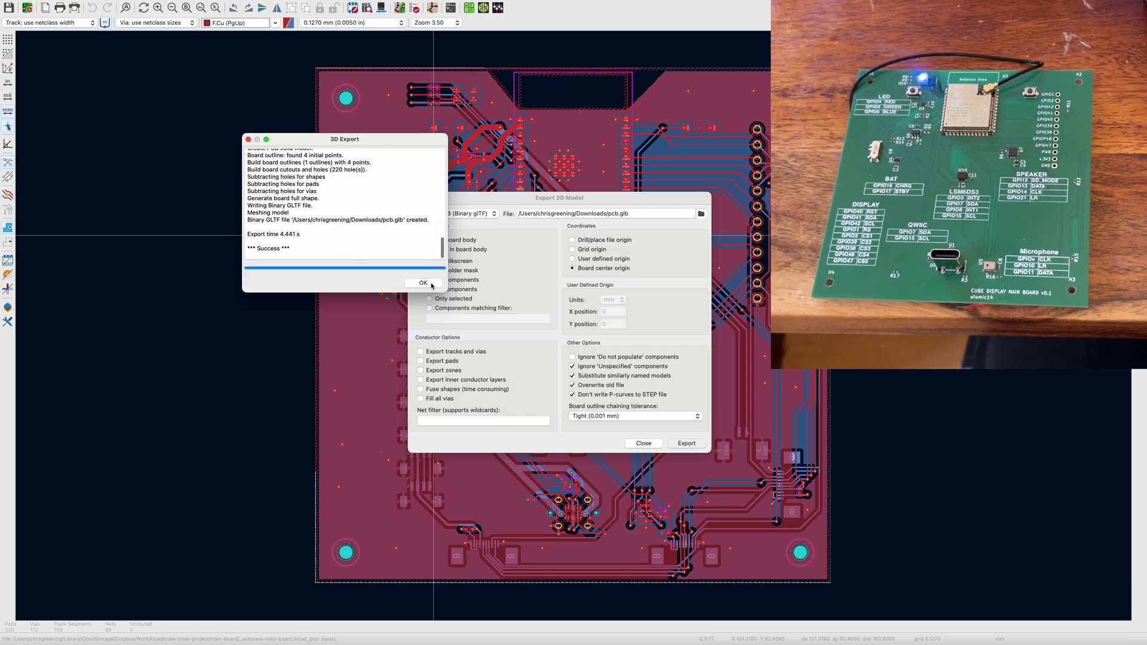
pyautogui.click(433, 285)
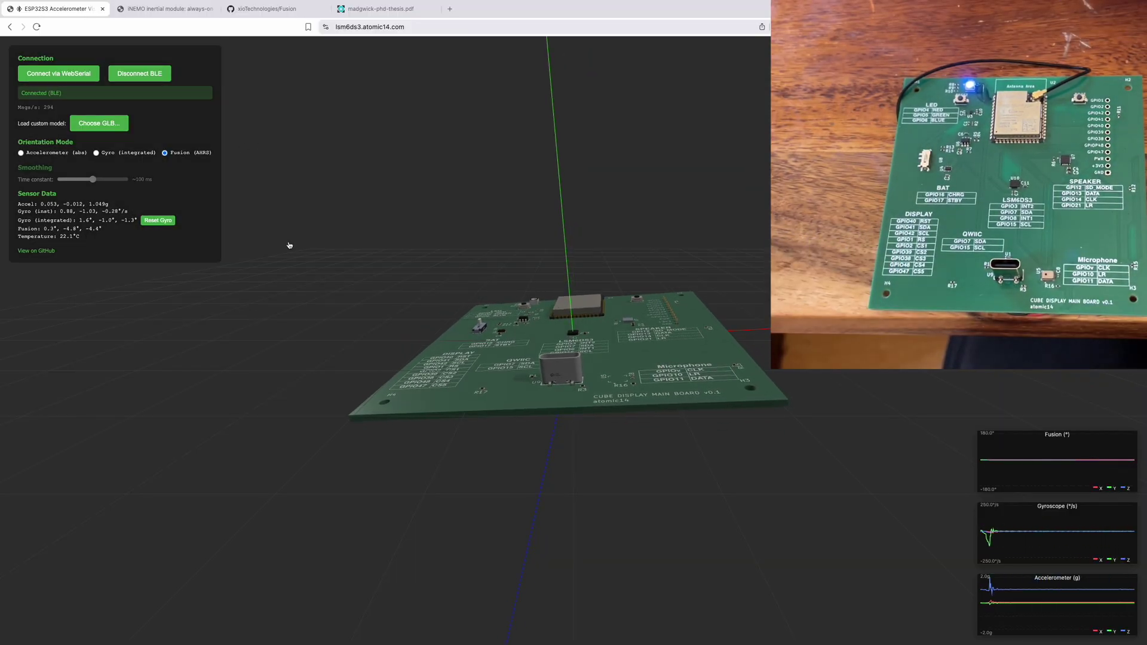
pyautogui.moveTo(503, 643)
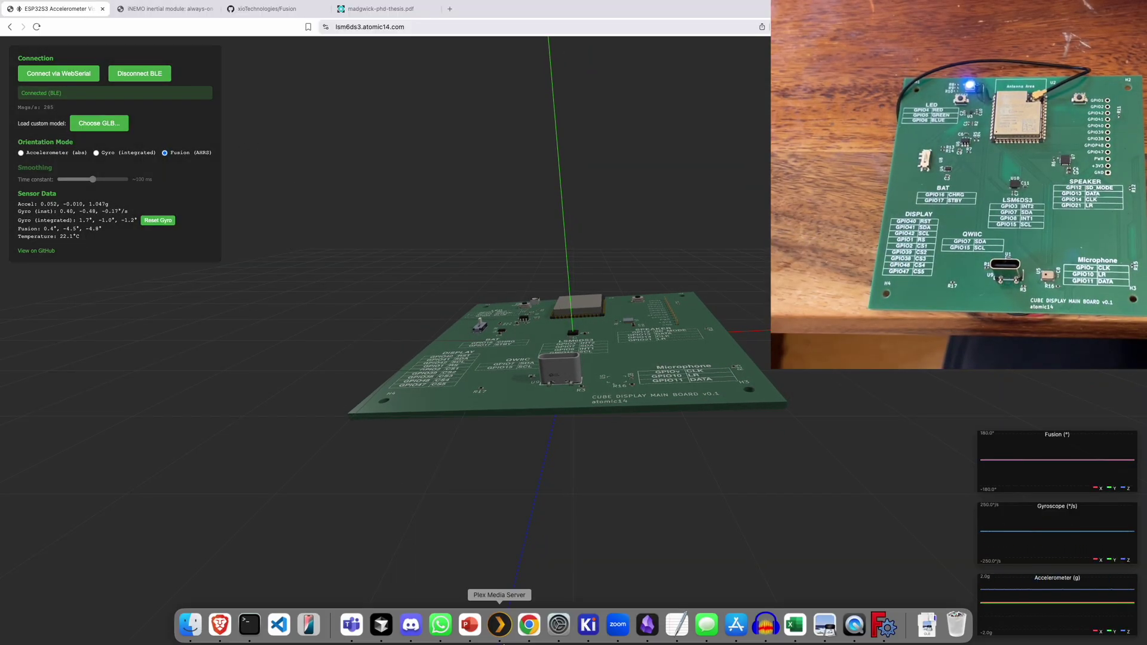
# Bring Cursor's main.cpp forward and highlight the I2C pin constant lines
pyautogui.click(380, 626)
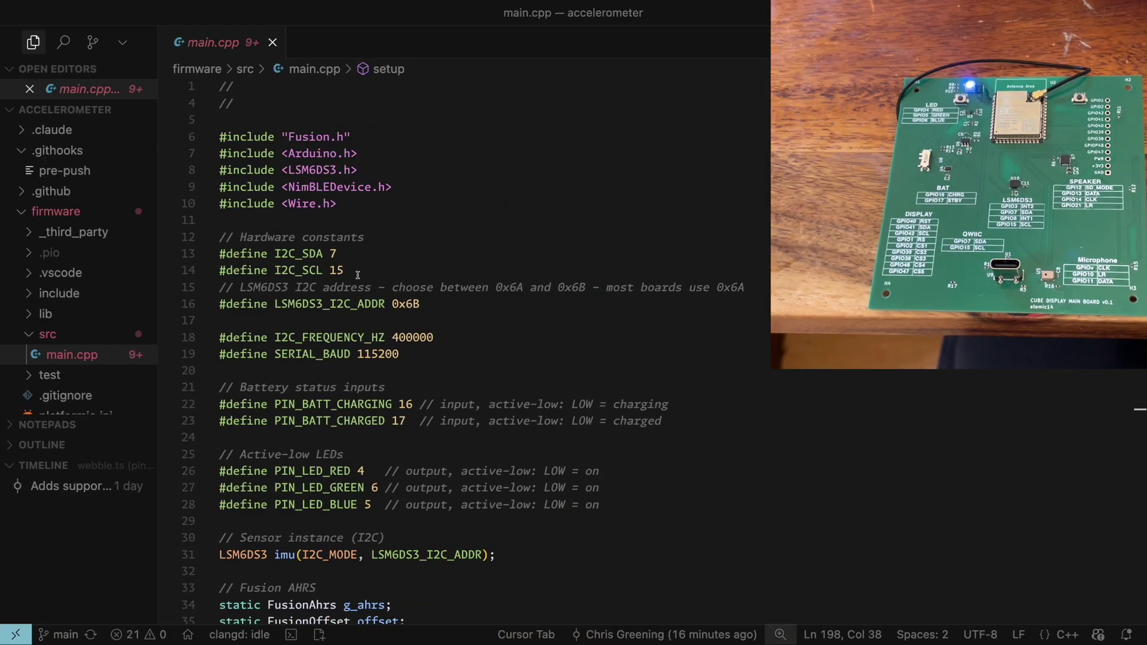
pyautogui.moveTo(422, 304); pyautogui.dragTo(222, 256)
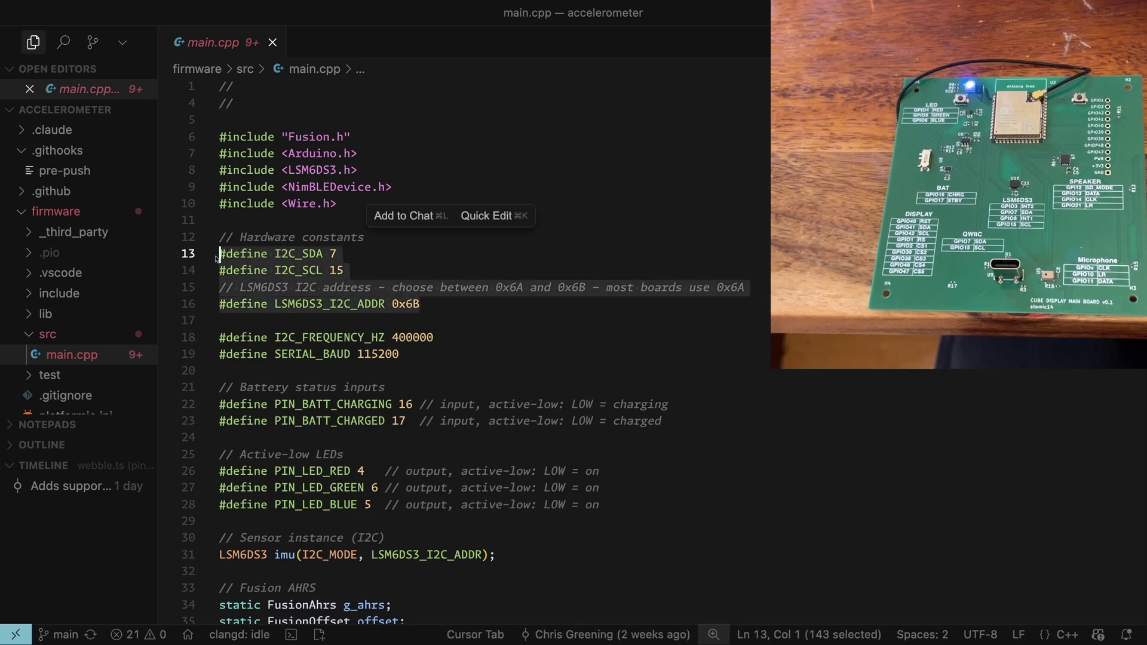
pyautogui.click(303, 253)
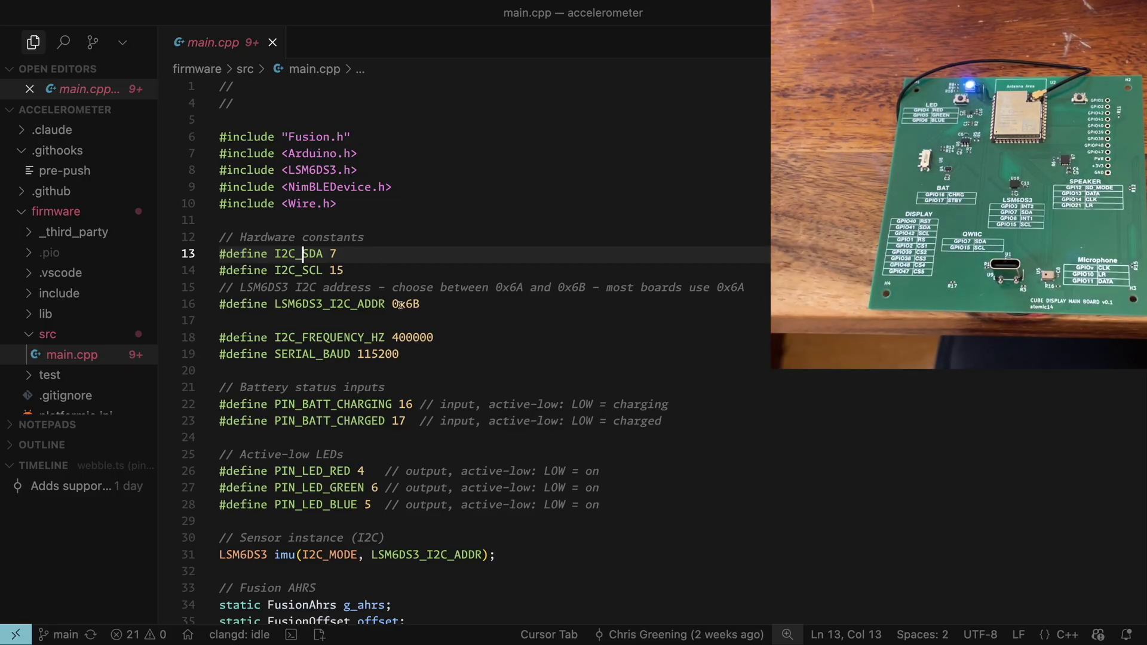
# Highlight the 0x6B LSM6DS3 address and its 0x6A alternative, then scroll the code
pyautogui.moveTo(422, 304); pyautogui.dragTo(411, 305)
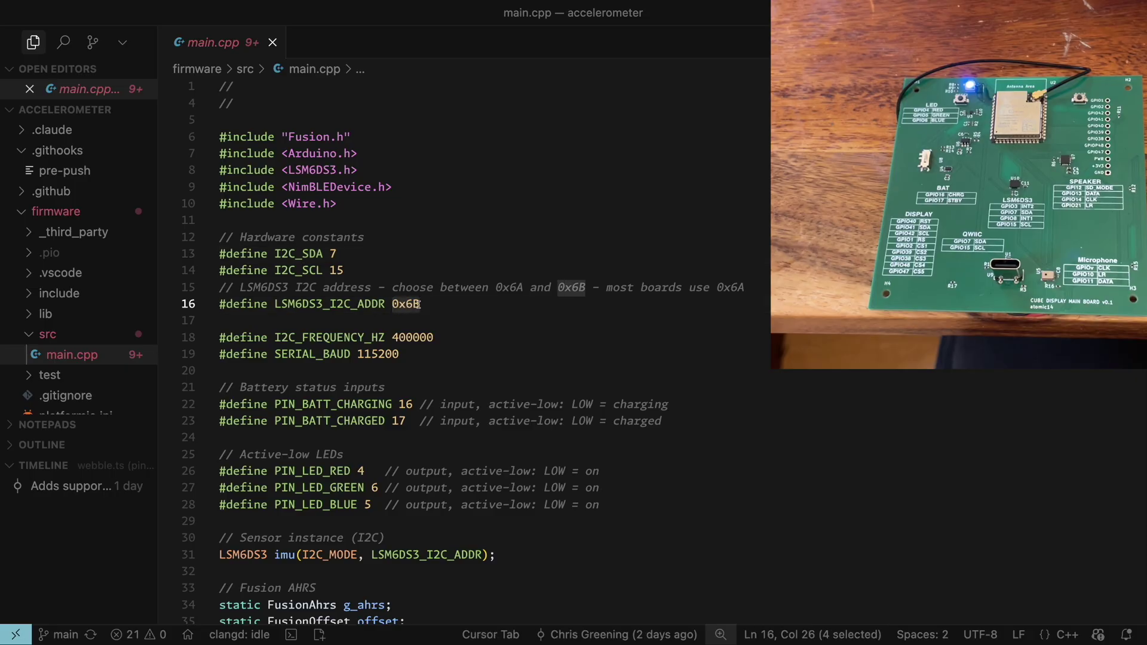
pyautogui.moveTo(710, 288); pyautogui.dragTo(746, 289)
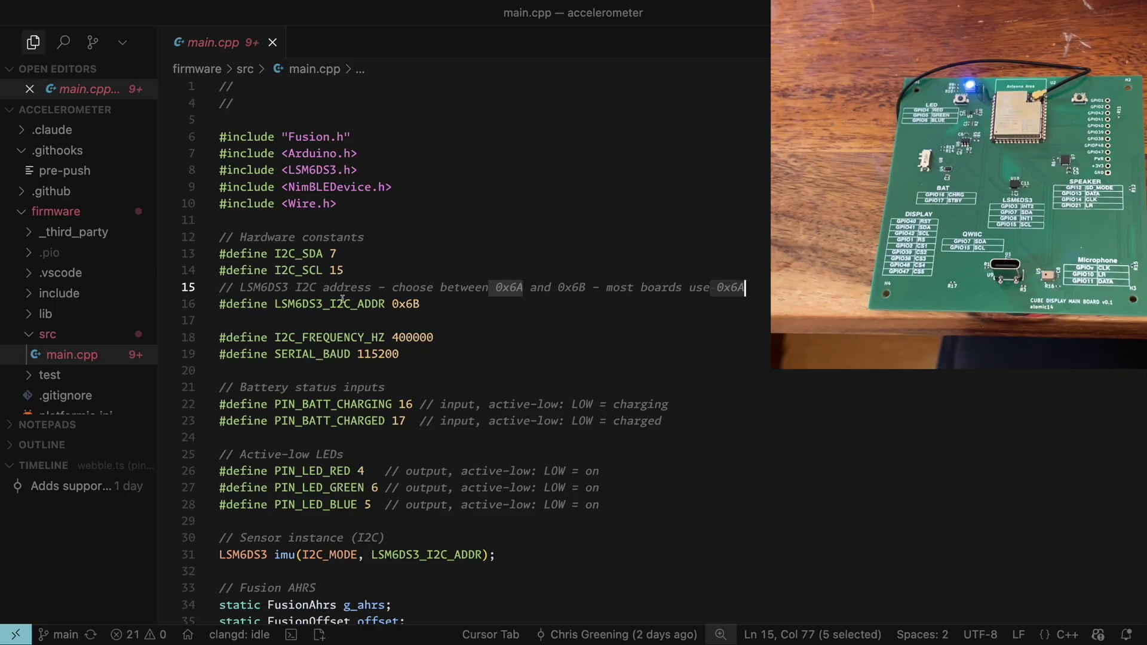
pyautogui.scroll(-5, 342, 298)
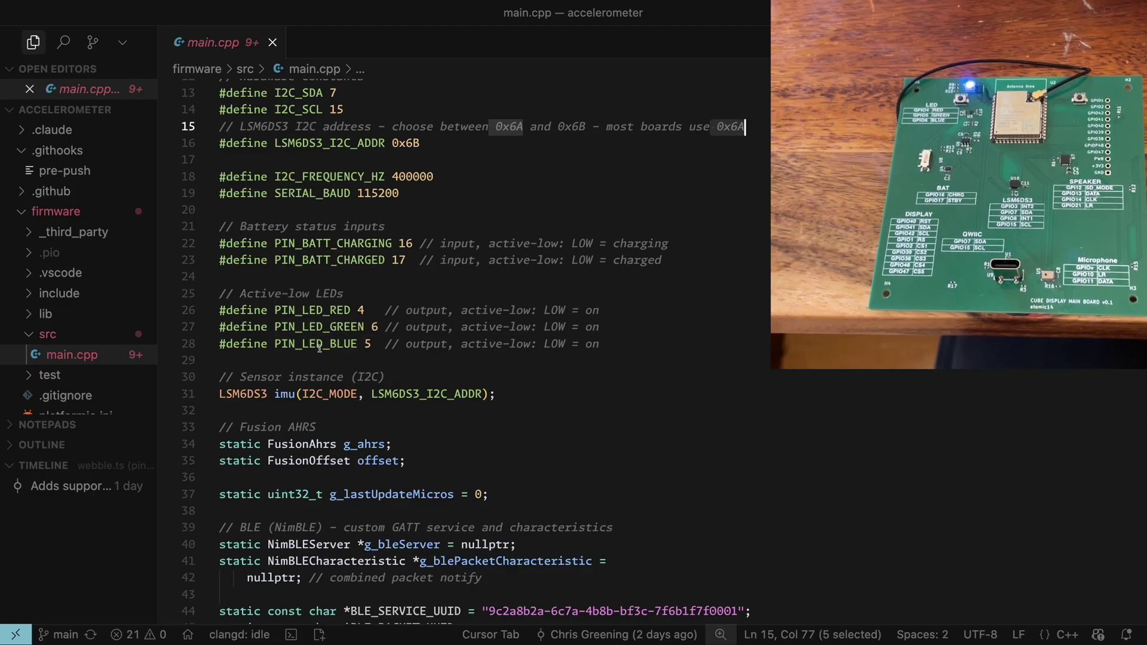
pyautogui.scroll(-1, 319, 349)
pyautogui.scroll(5, 318, 349)
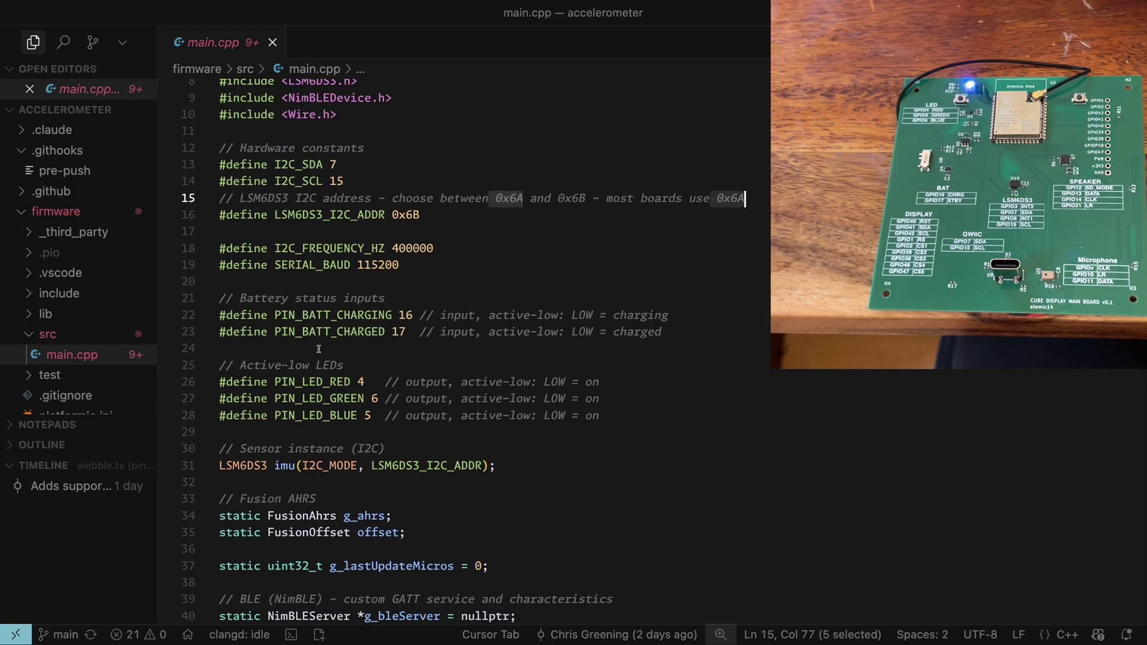
pyautogui.scroll(-3, 318, 349)
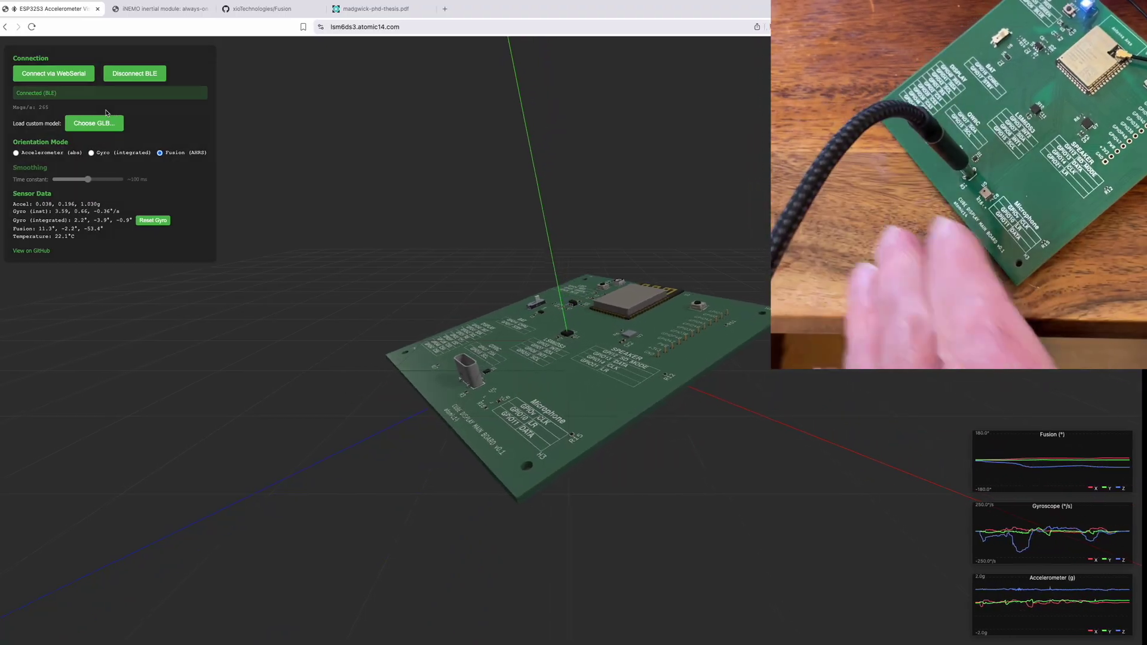
# Disconnect BLE and connect over WebSerial to the USB JTAG serial debug port
pyautogui.click(132, 76)
pyautogui.click(79, 77)
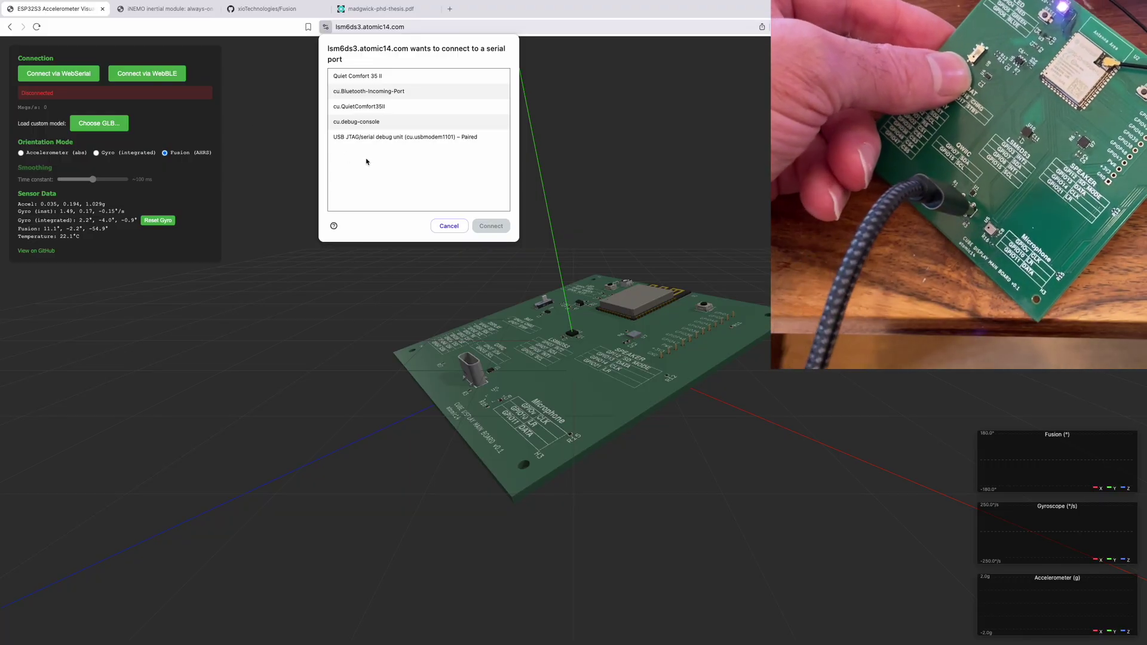
pyautogui.click(389, 138)
pyautogui.click(491, 226)
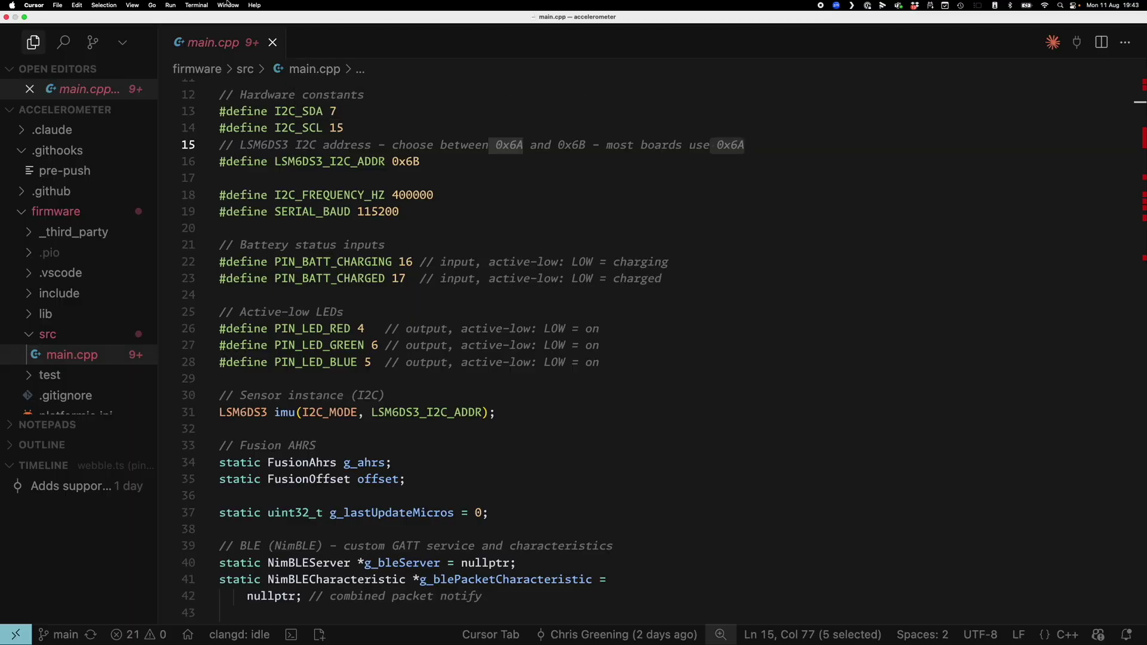
# Focus the terminal showing the serial output and enlarge it upward
pyautogui.click(196, 5)
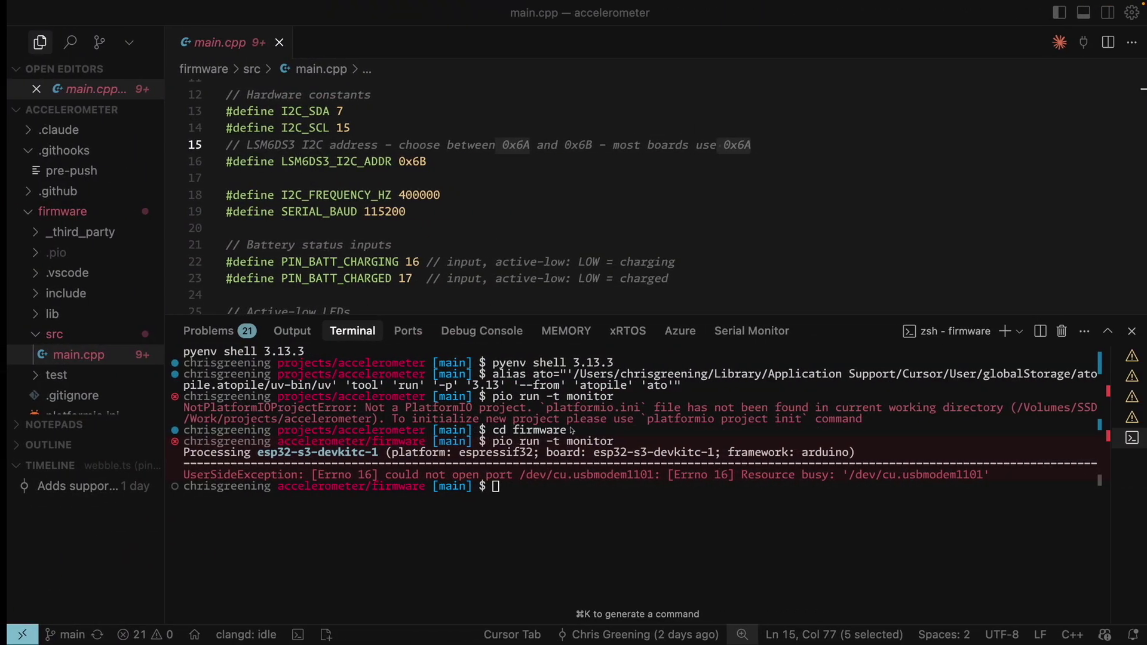
pyautogui.click(569, 523)
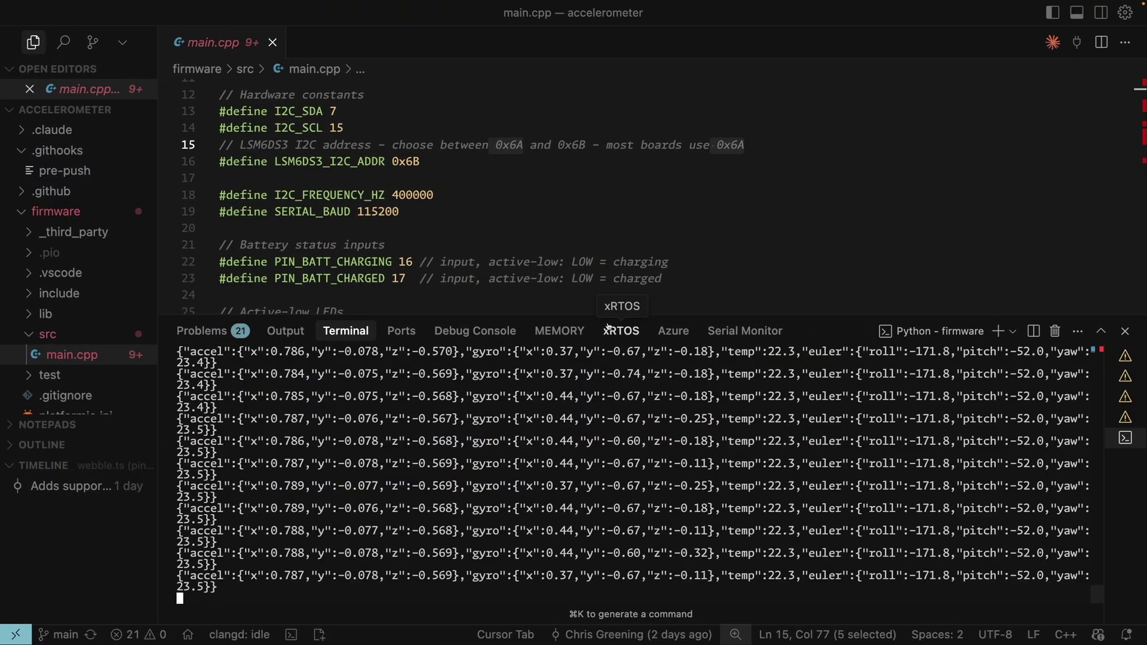
pyautogui.moveTo(598, 314); pyautogui.dragTo(597, 269)
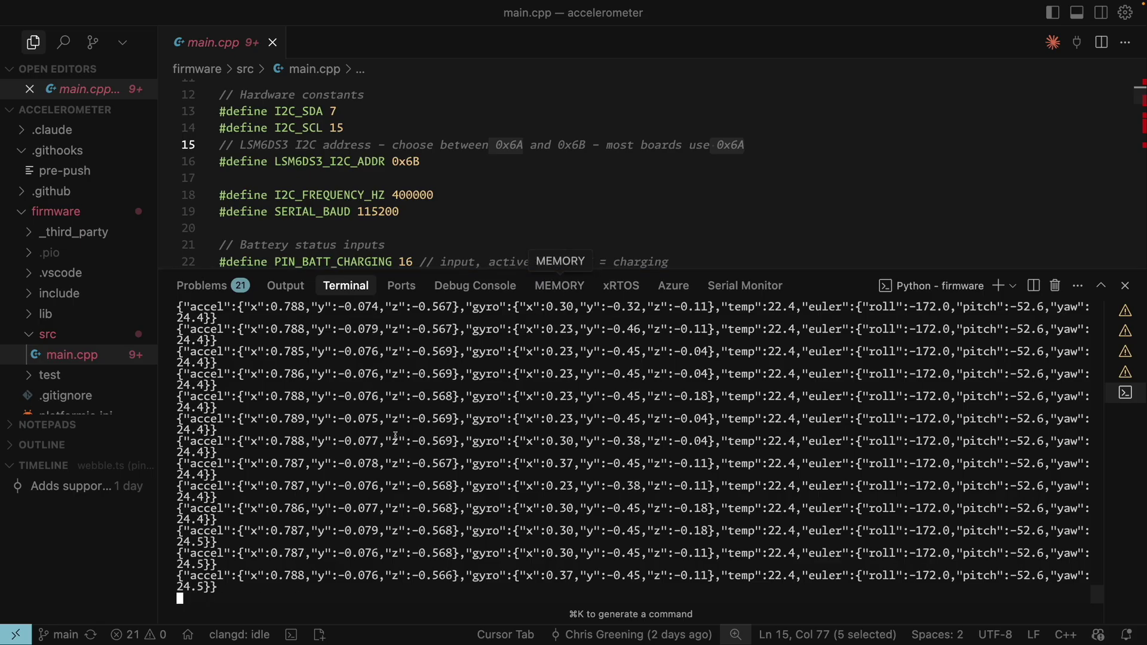
# Select streamed JSON sensor reading lines in the terminal, then return to the browser
pyautogui.moveTo(395, 436); pyautogui.dragTo(318, 420)
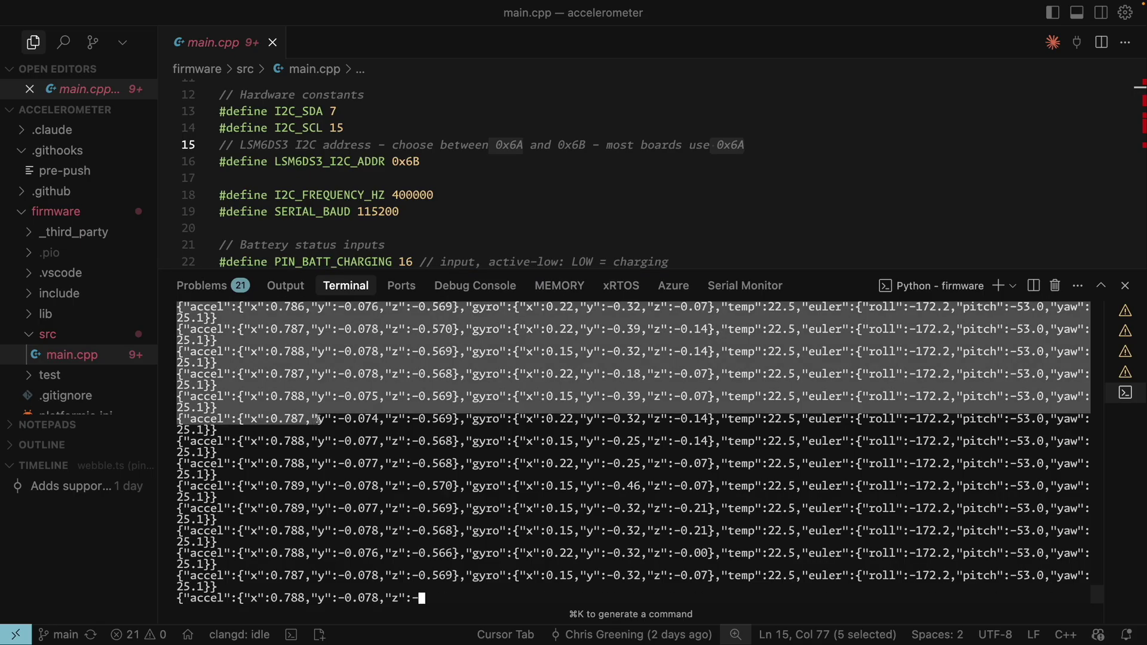
pyautogui.click(318, 420)
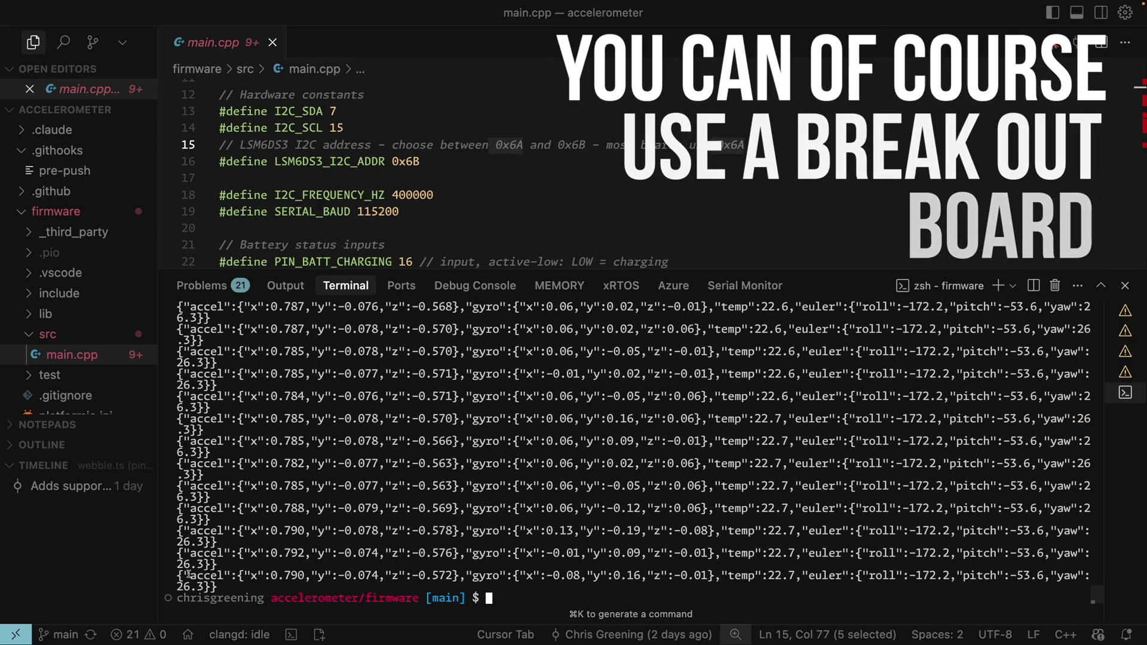
pyautogui.moveTo(176, 573); pyautogui.dragTo(242, 584)
pyautogui.scroll(3, 435, 129)
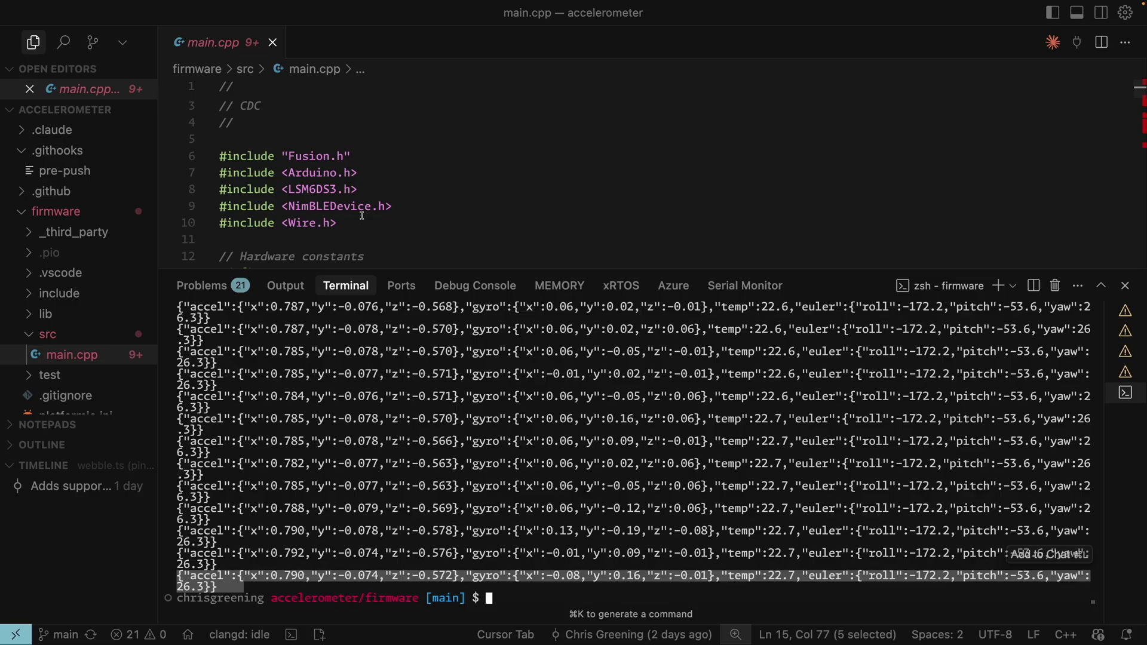
pyautogui.hotkey('ctrl', 'Left')
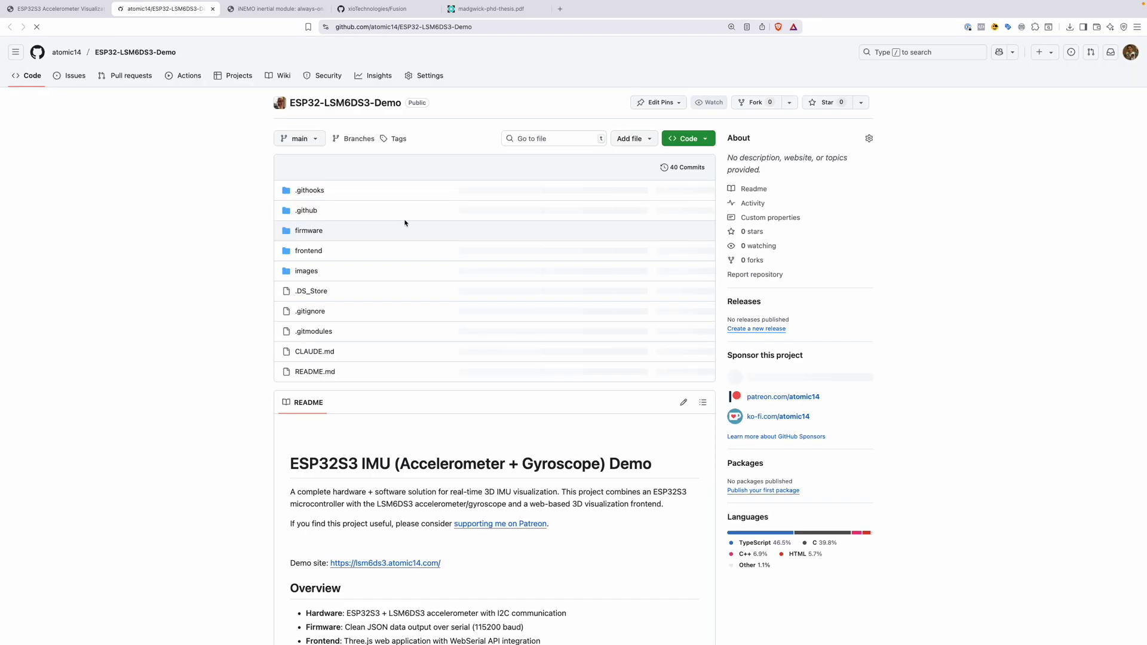
# Zoom in on the ESP32-LSM6DS3-Demo repository page and scroll through its ESP32S3 IMU demo README
pyautogui.scroll(-2, 420, 346)
pyautogui.press('super+equal')
pyautogui.press('super+equal')
pyautogui.press('super+equal')
pyautogui.press('super+equal')
pyautogui.scroll(-10, 419, 346)
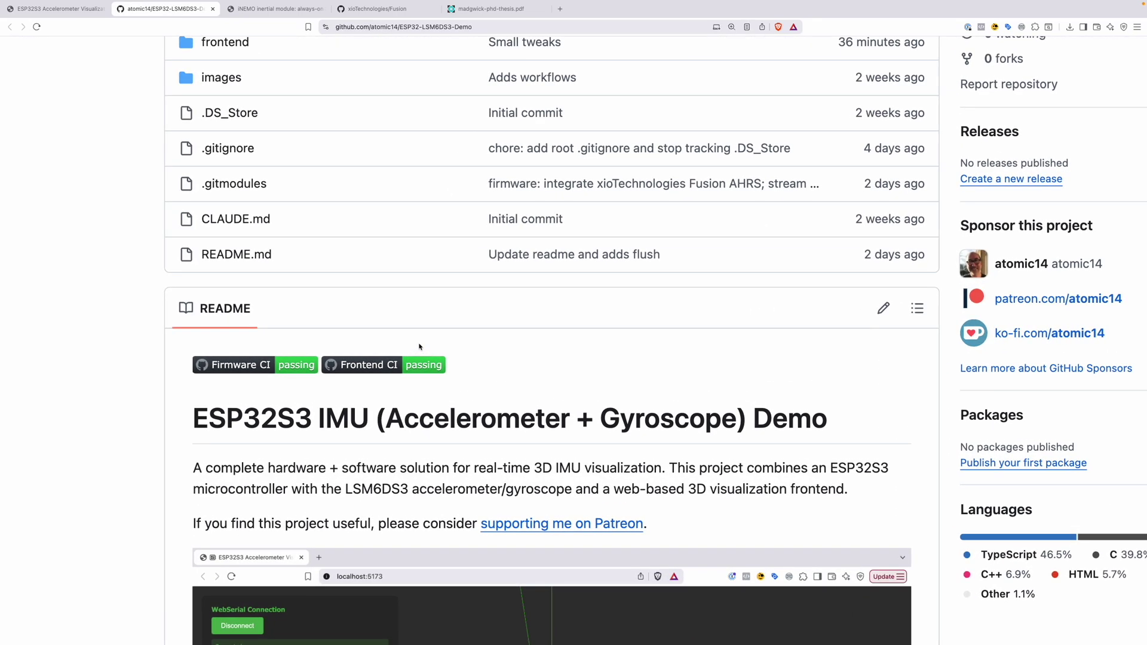
pyautogui.scroll(-5, 420, 346)
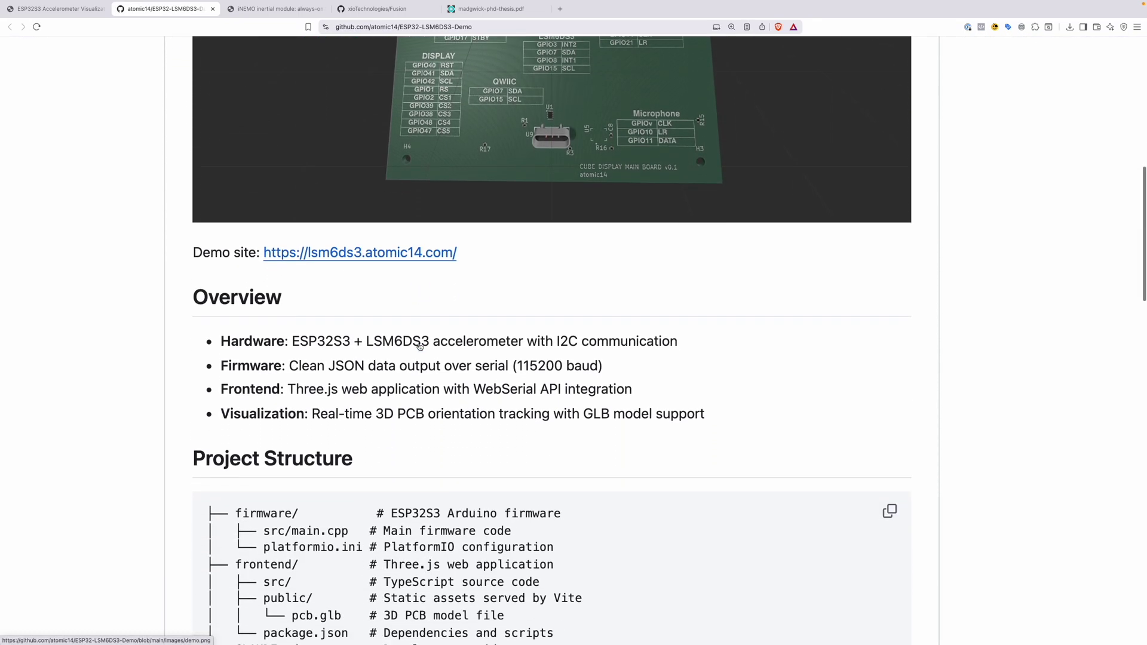
pyautogui.scroll(7, 420, 343)
pyautogui.scroll(10, 420, 344)
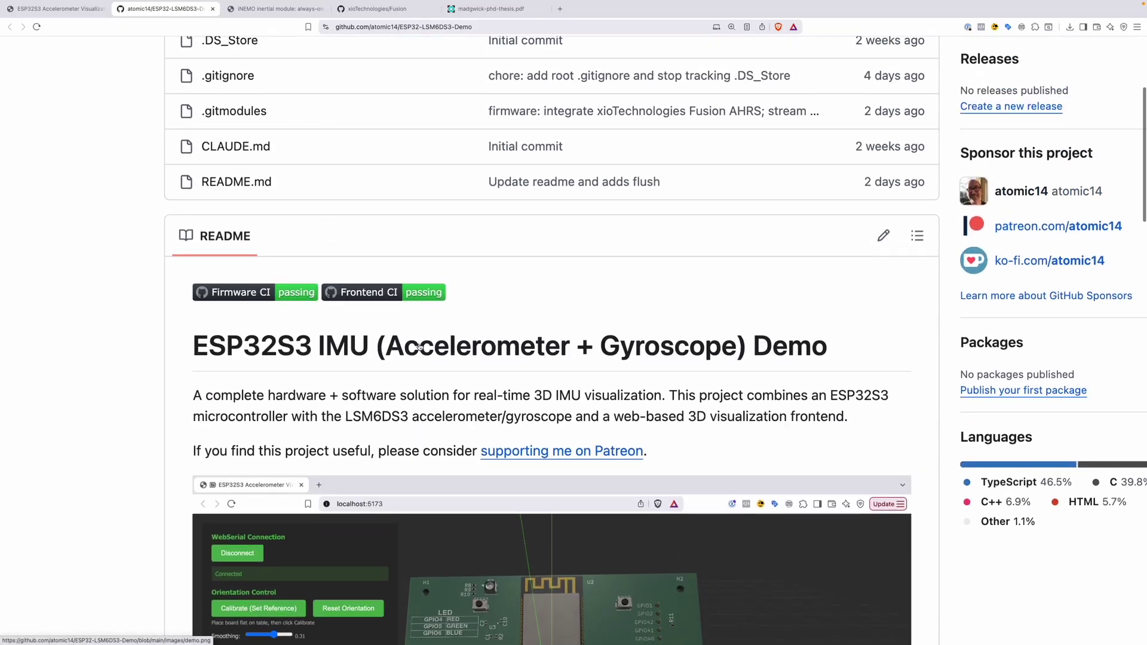
pyautogui.scroll(-1, 420, 347)
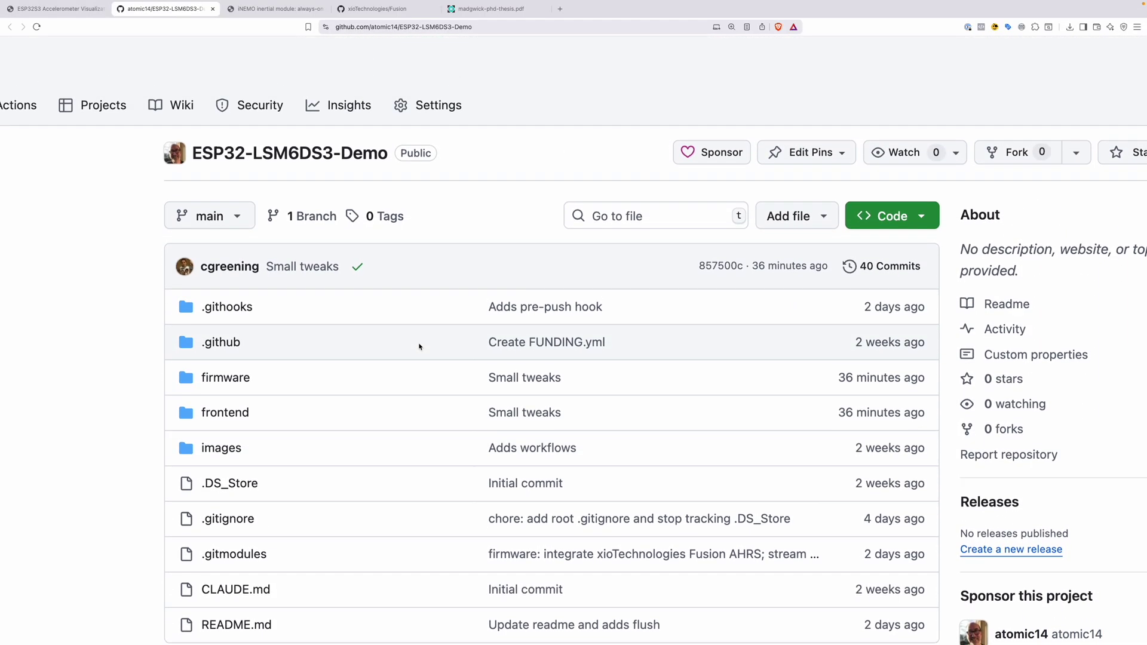
pyautogui.scroll(-5, 419, 346)
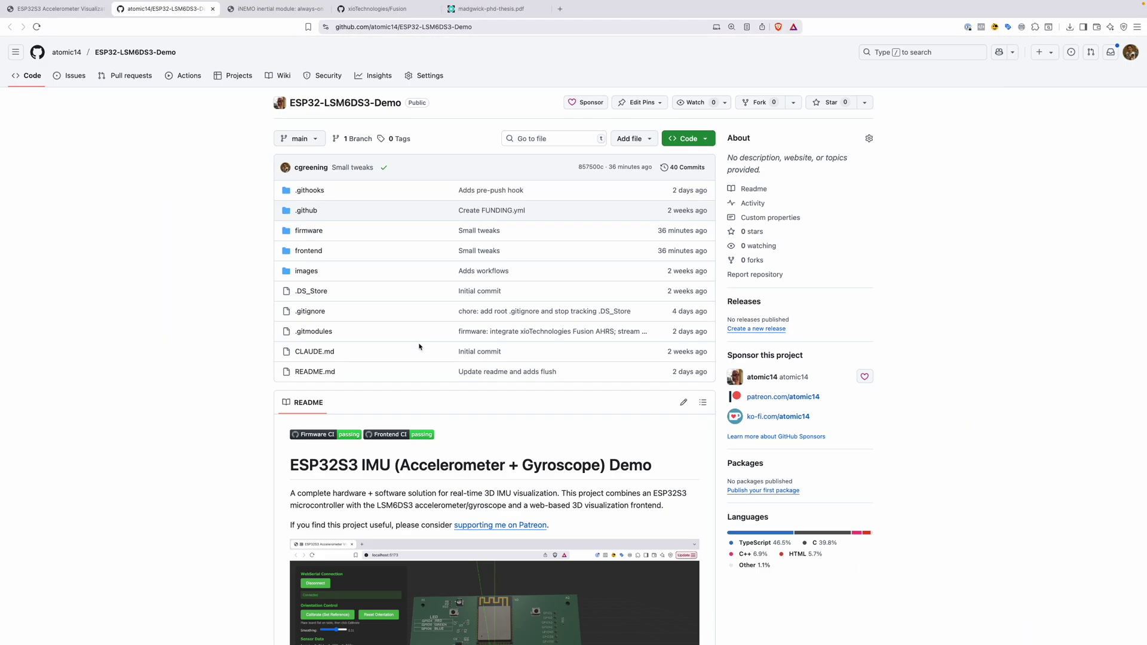